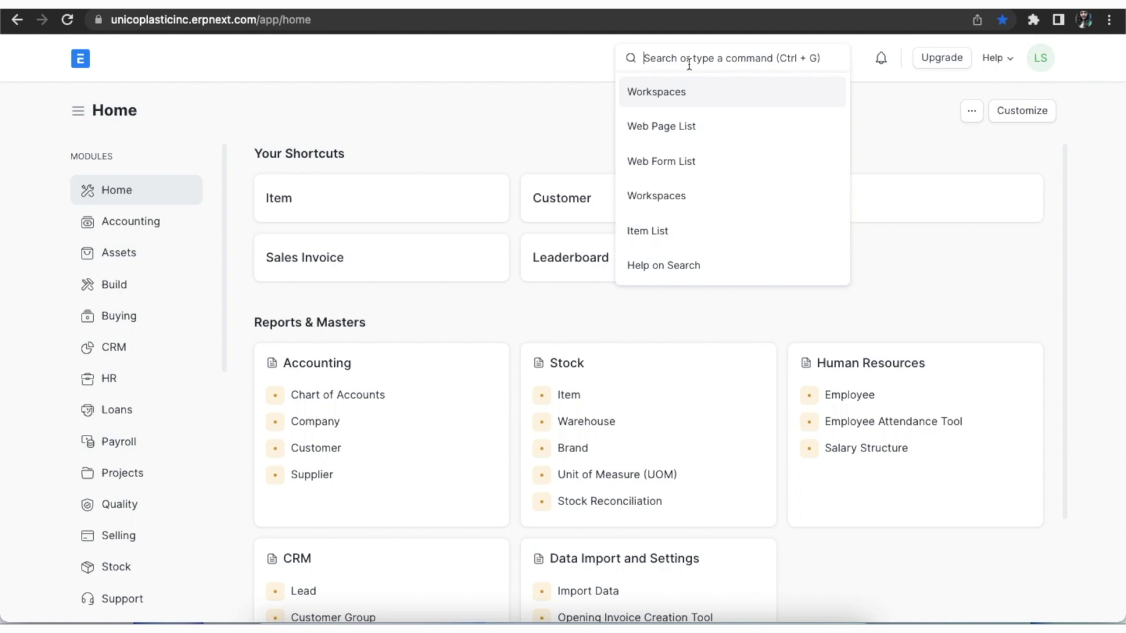
- Open the Web Template list by searching 'web temp' in the awesome bar
text(we)
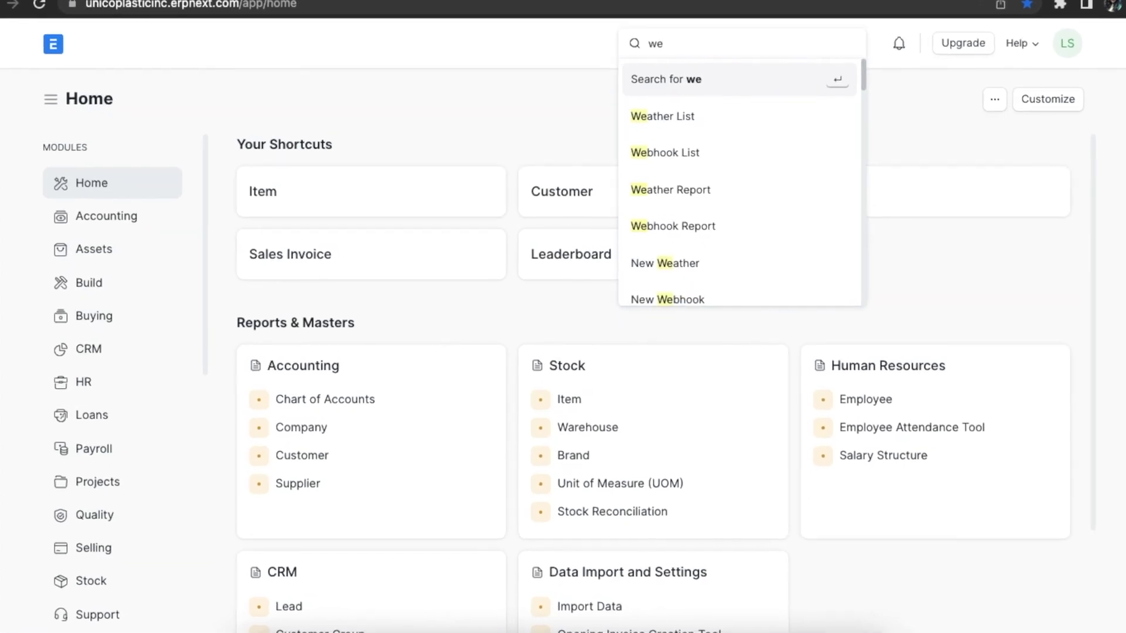
text(b temp)
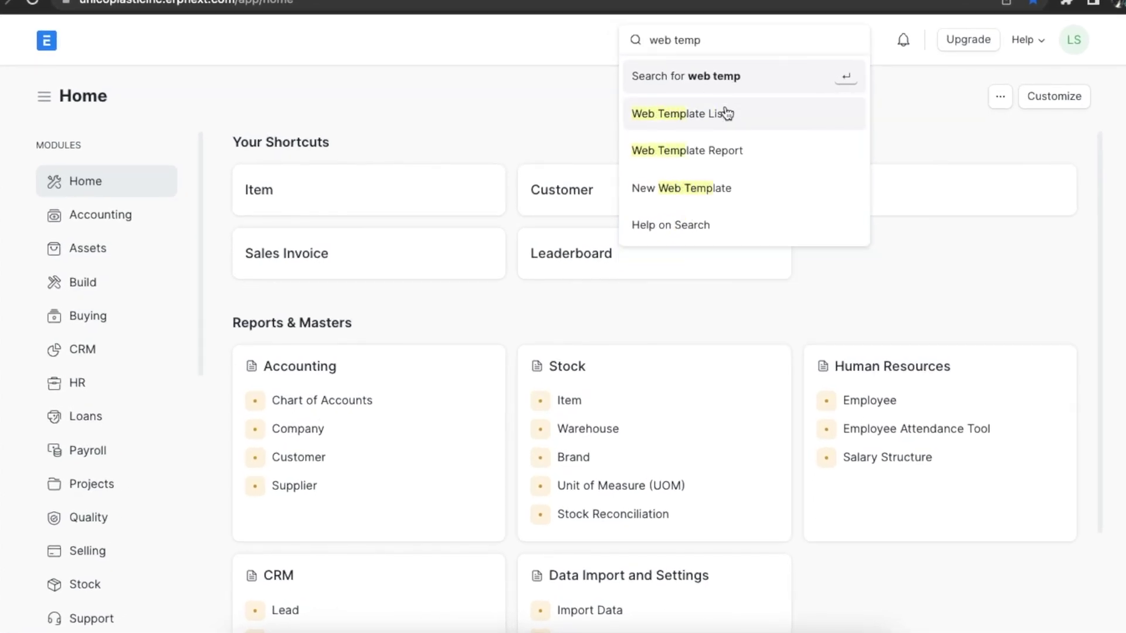
click(754, 120)
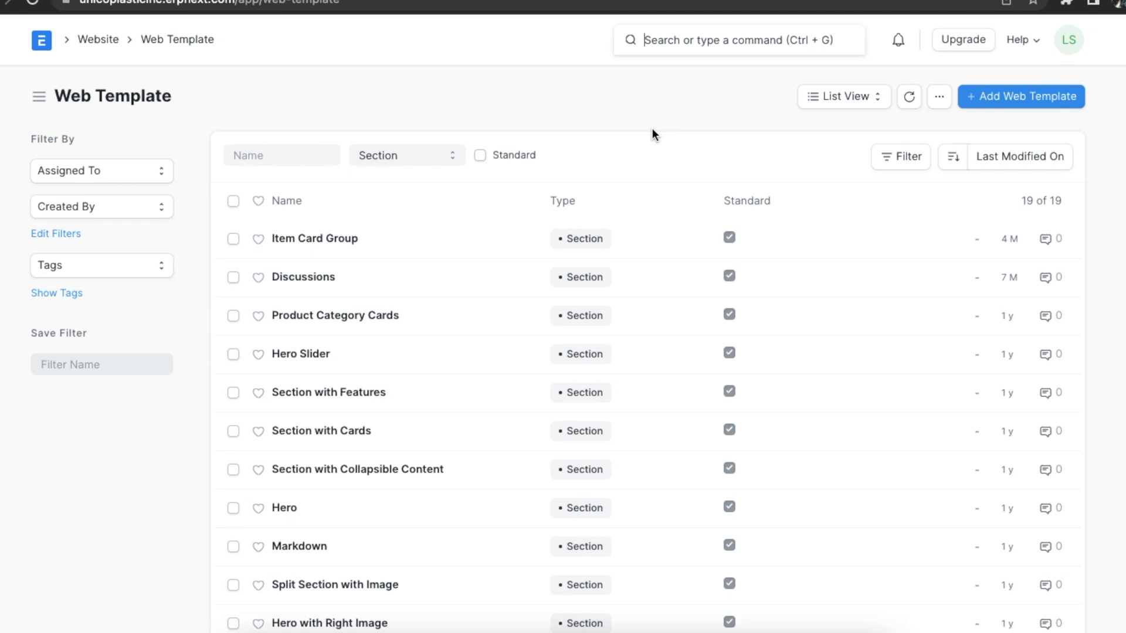
click(314, 159)
- Try the Type and Standard filters on the template list, leaving all templates shown
click(451, 156)
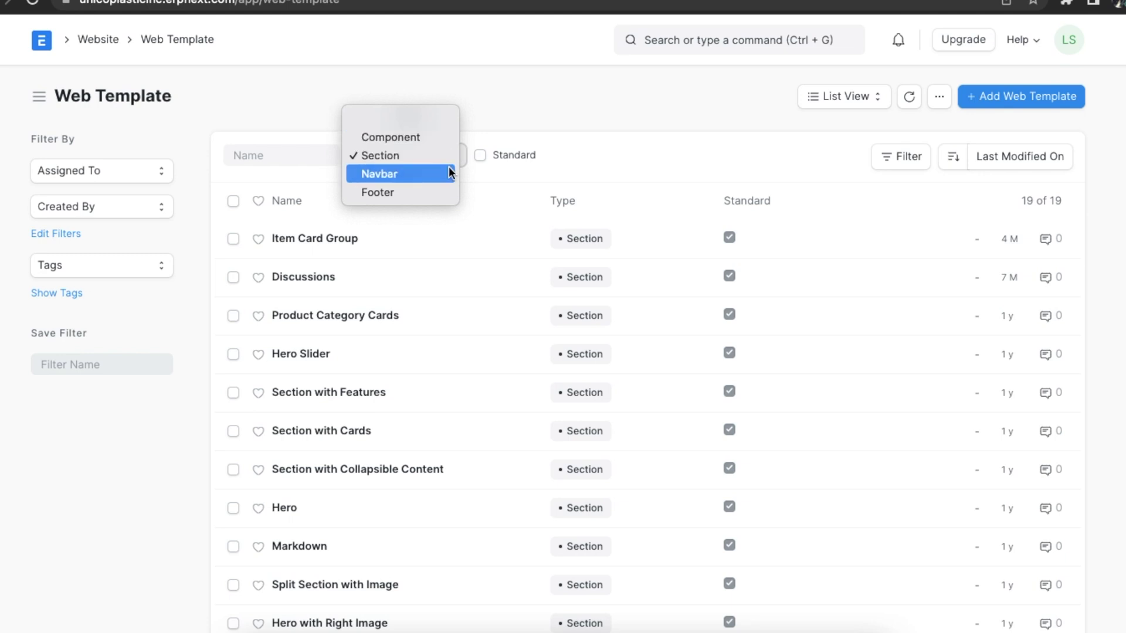
click(537, 169)
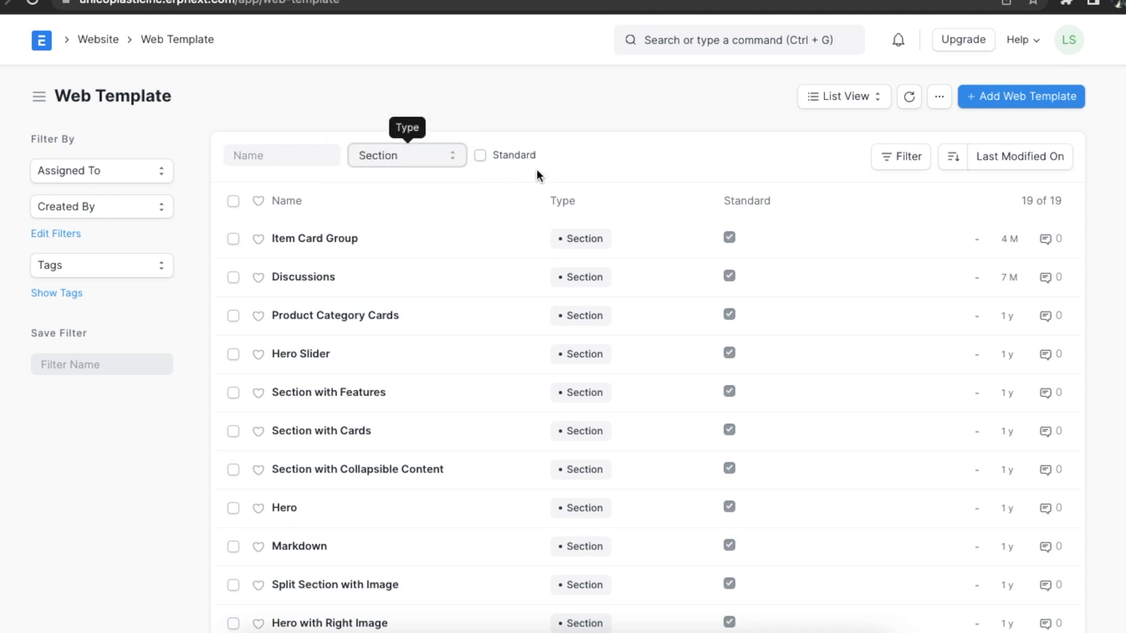
click(482, 156)
click(482, 156)
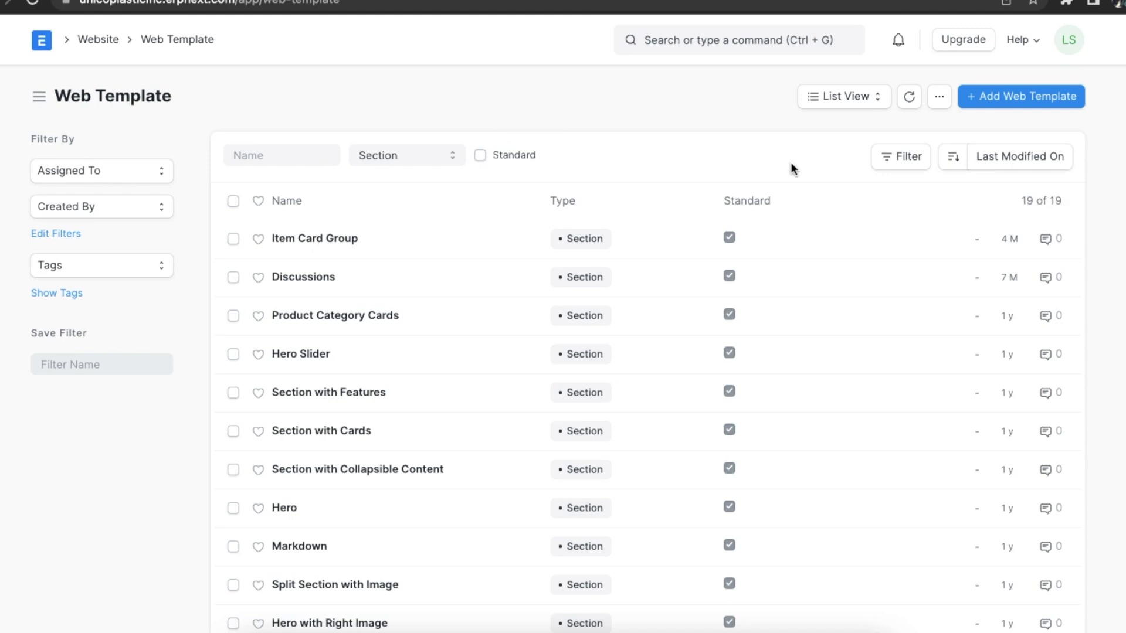
- Create a new web template named 'Title with Image', keeping its type as Section
click(1030, 103)
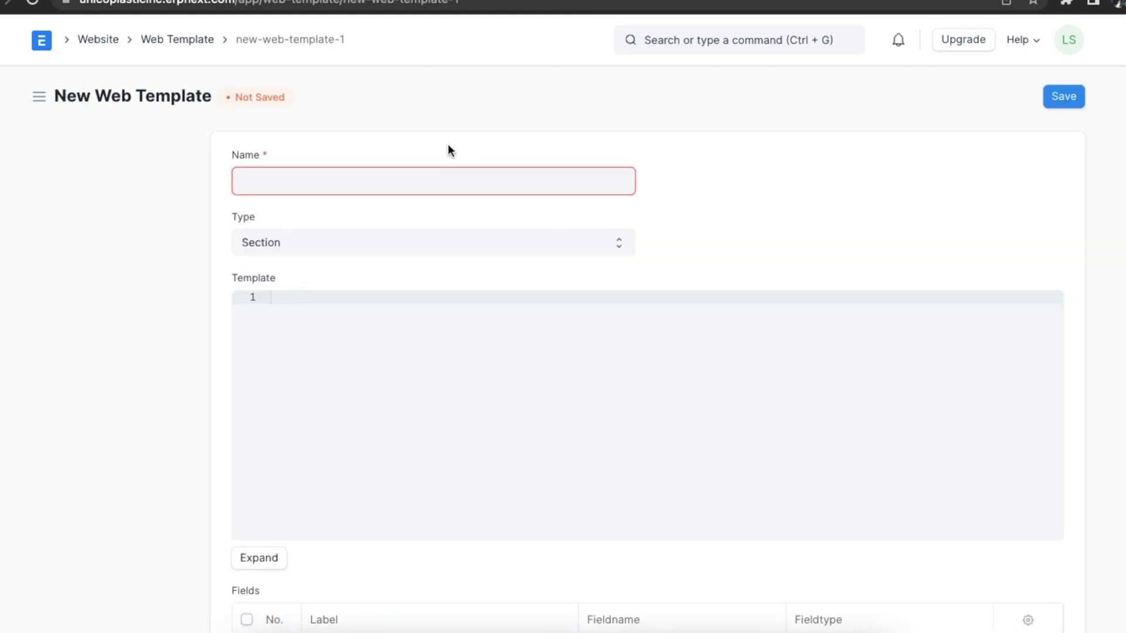
text(Title with)
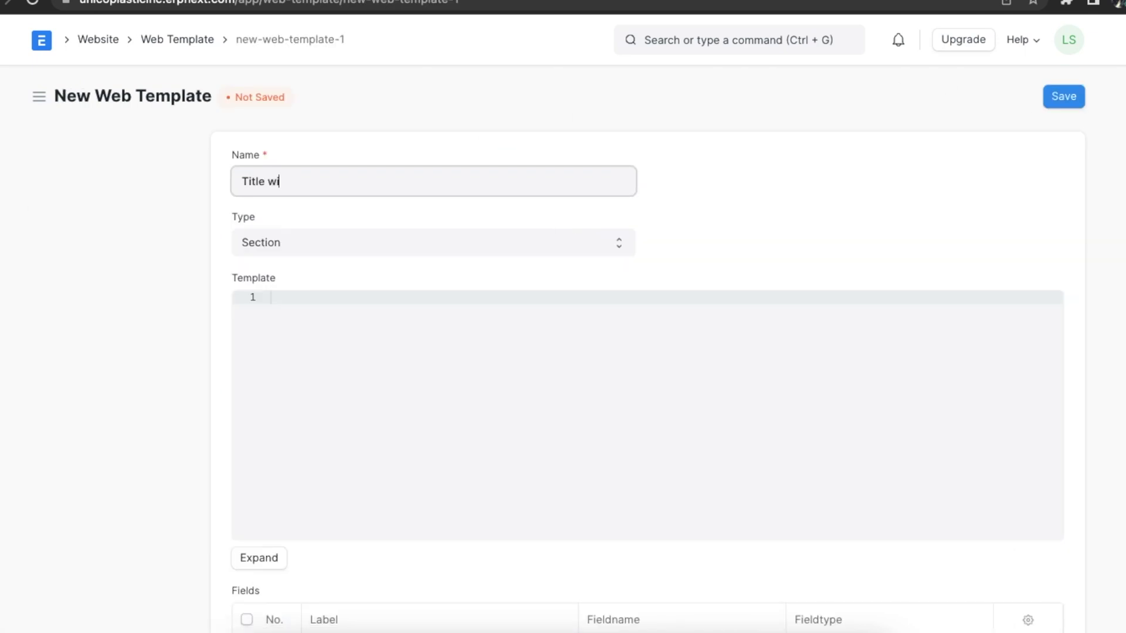
text( Image)
click(619, 247)
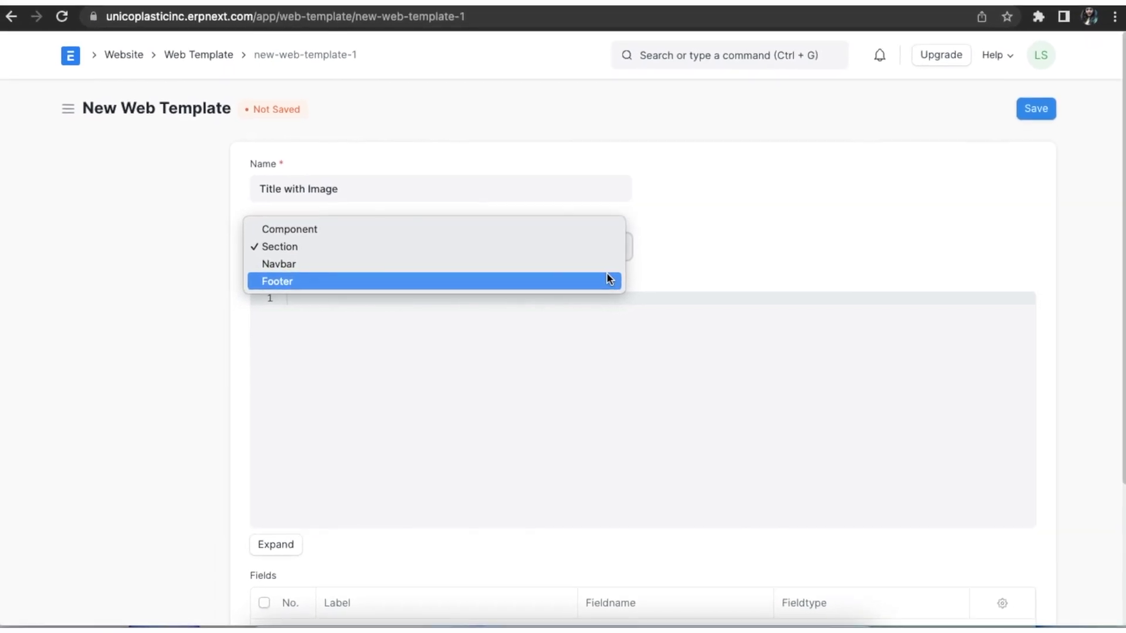
click(566, 442)
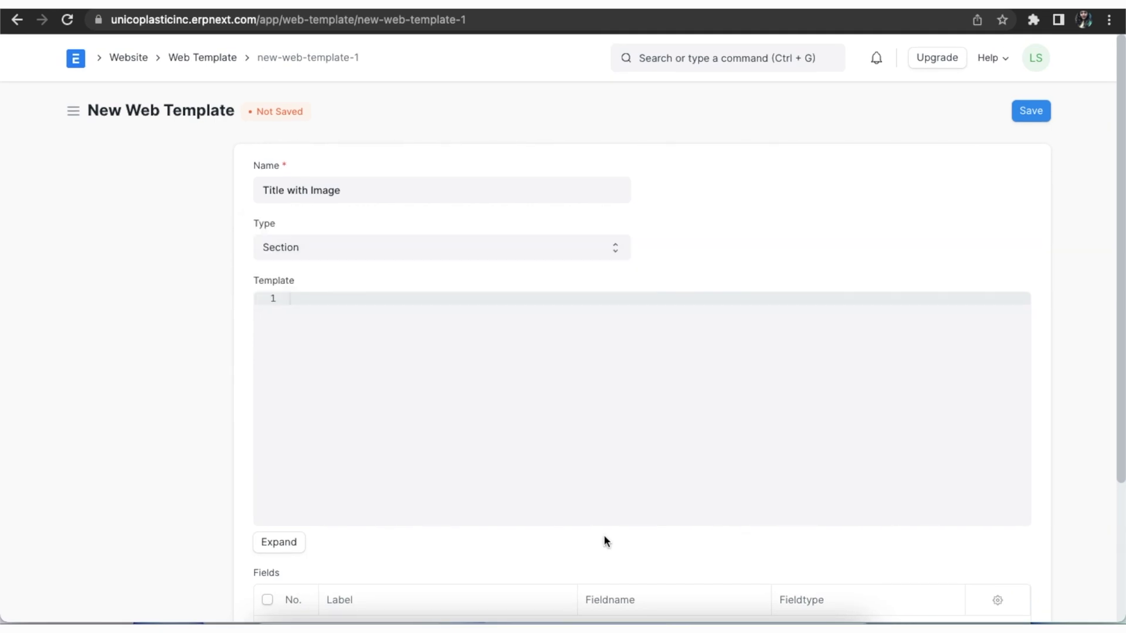
scroll(606, 545, down, 3)
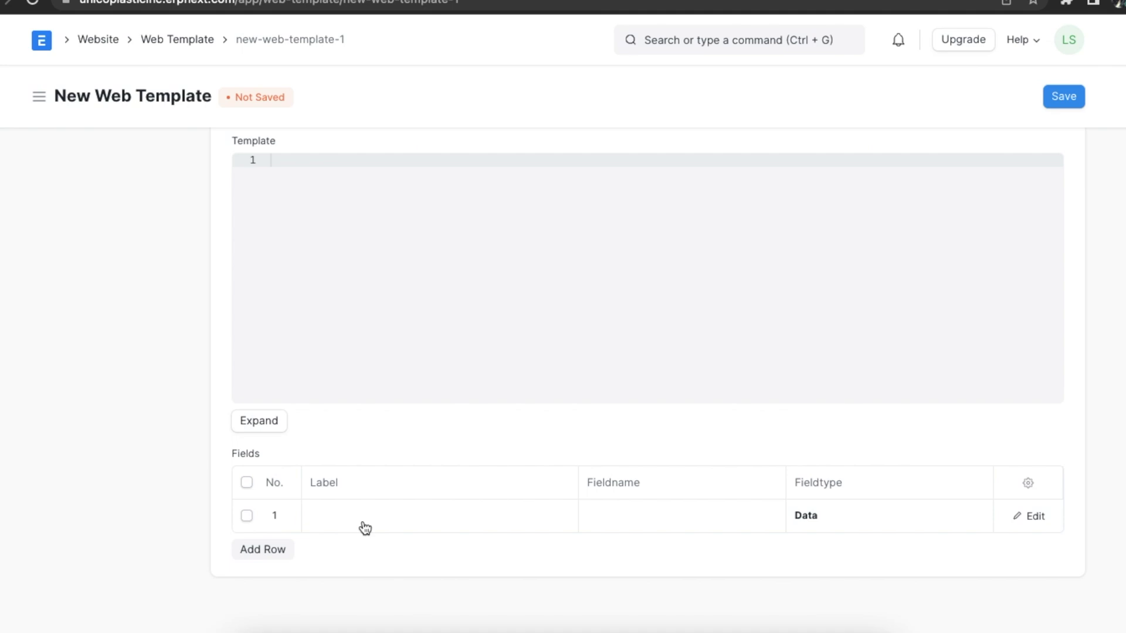
- Add a mandatory Title field with fieldname title
click(365, 524)
text(T)
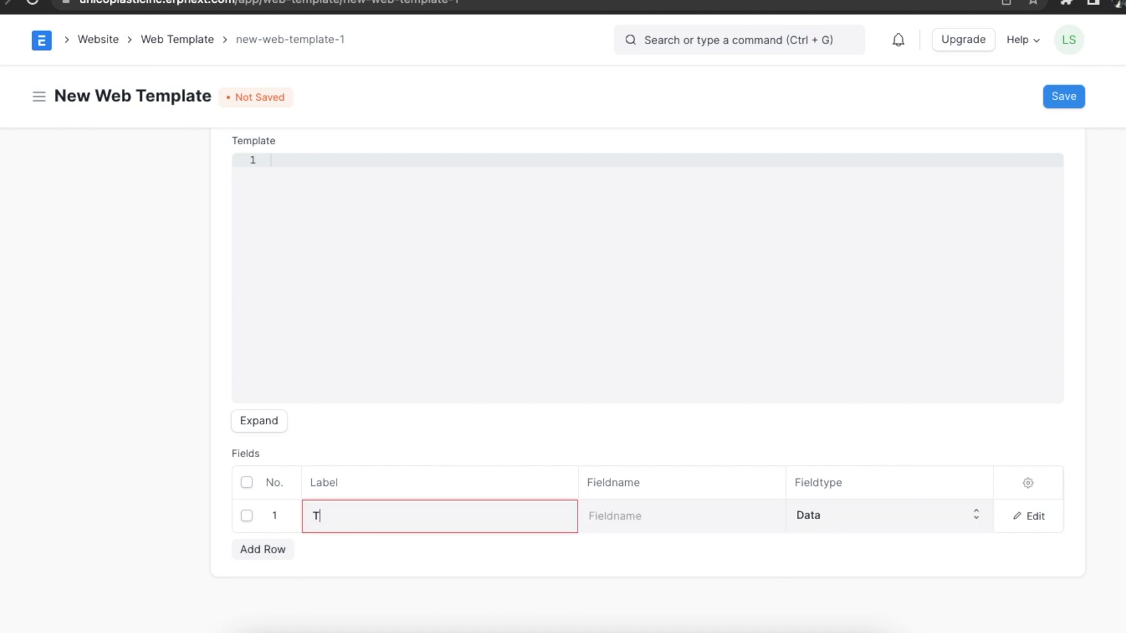
text(itle)
click(628, 527)
text(ti)
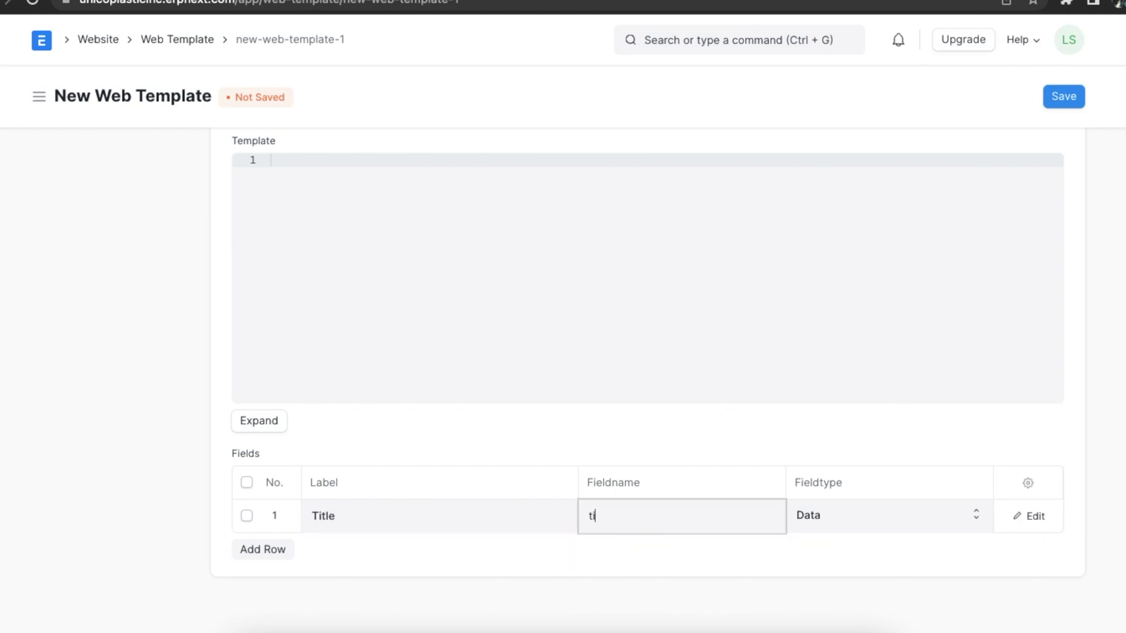
text(tle)
click(1033, 516)
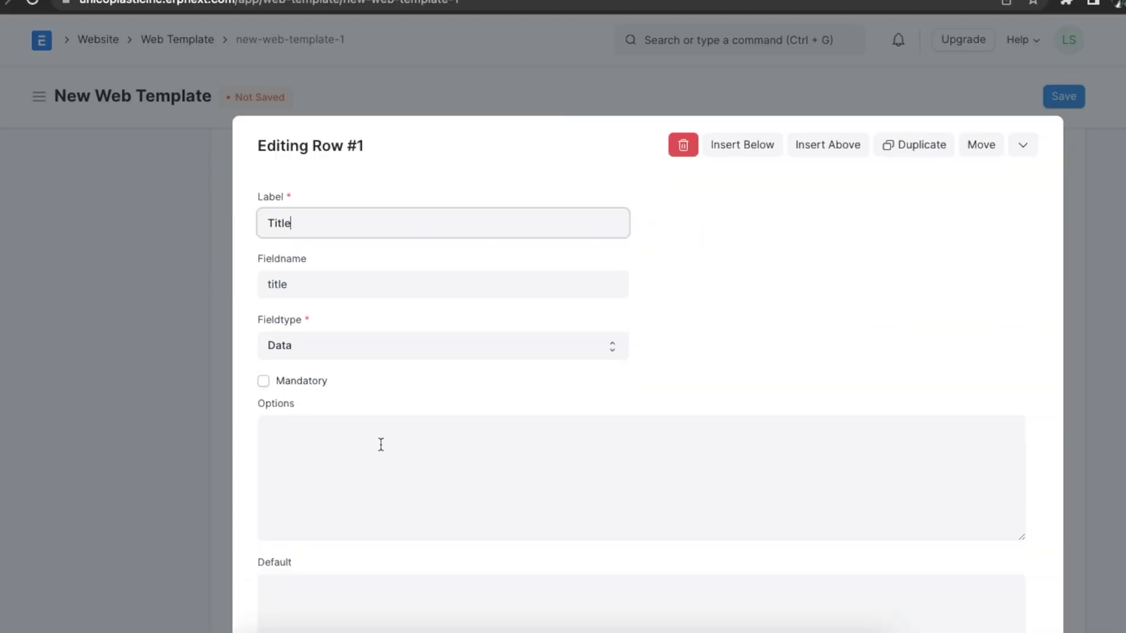
click(264, 382)
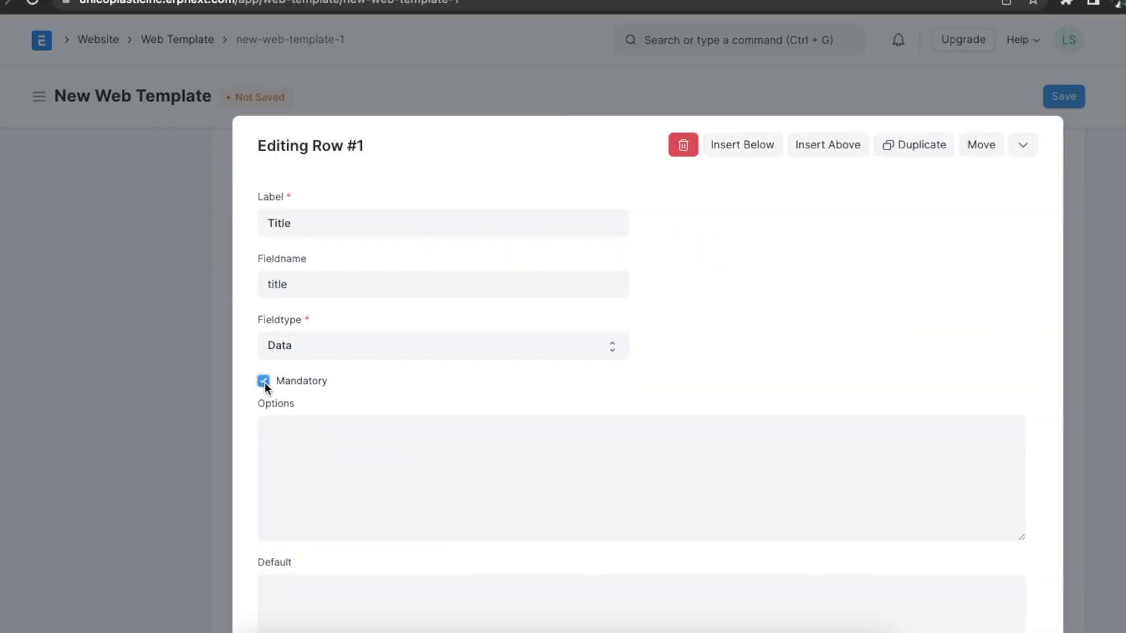
scroll(379, 399, down, 1)
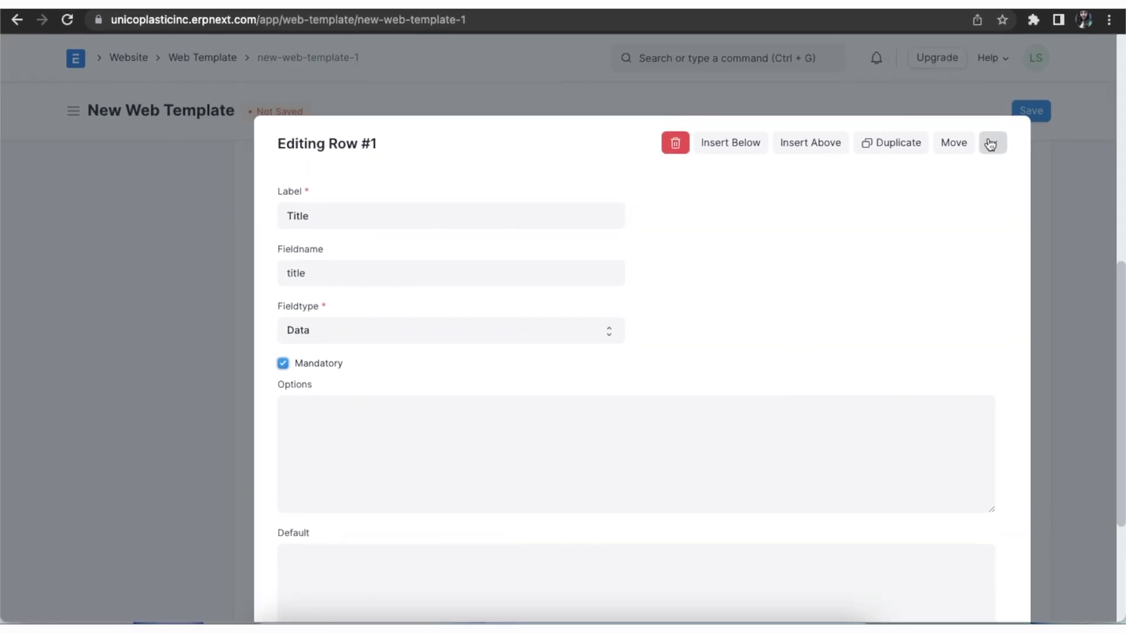
click(990, 144)
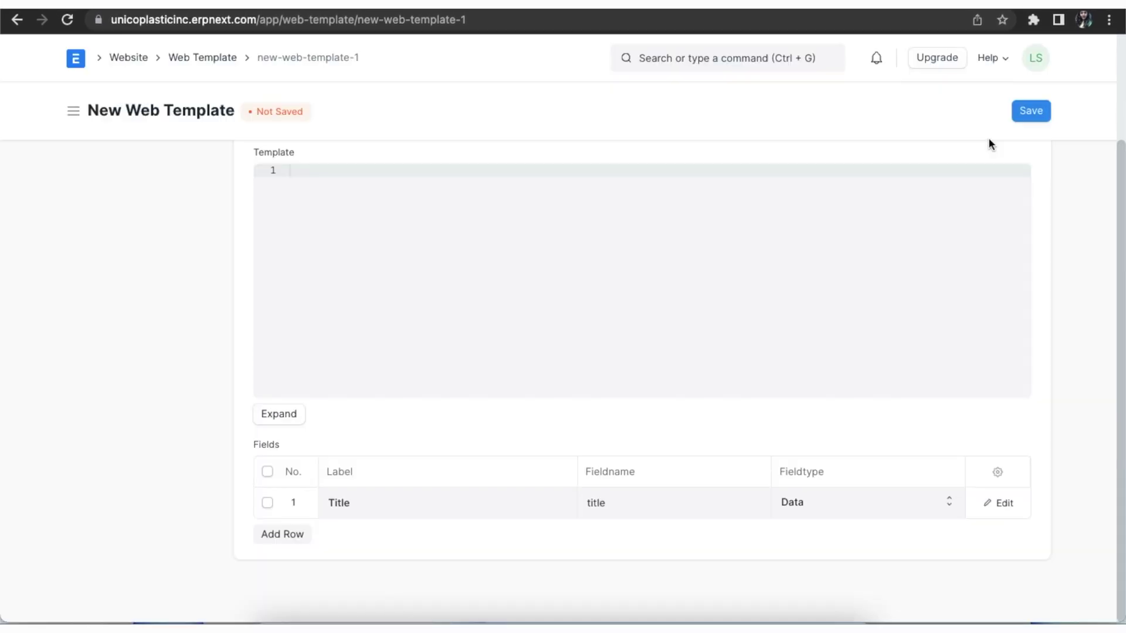
- Add a Subtitle field (subtitle) of type Small Text
click(293, 545)
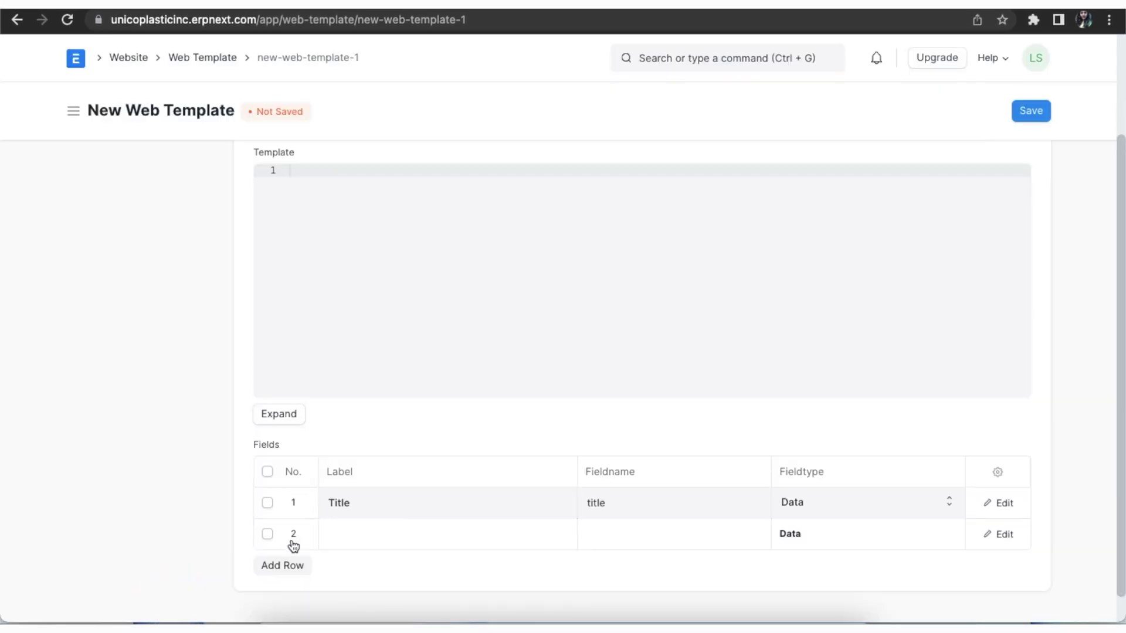
click(364, 533)
text(Subtitle)
click(624, 539)
text(subtitle)
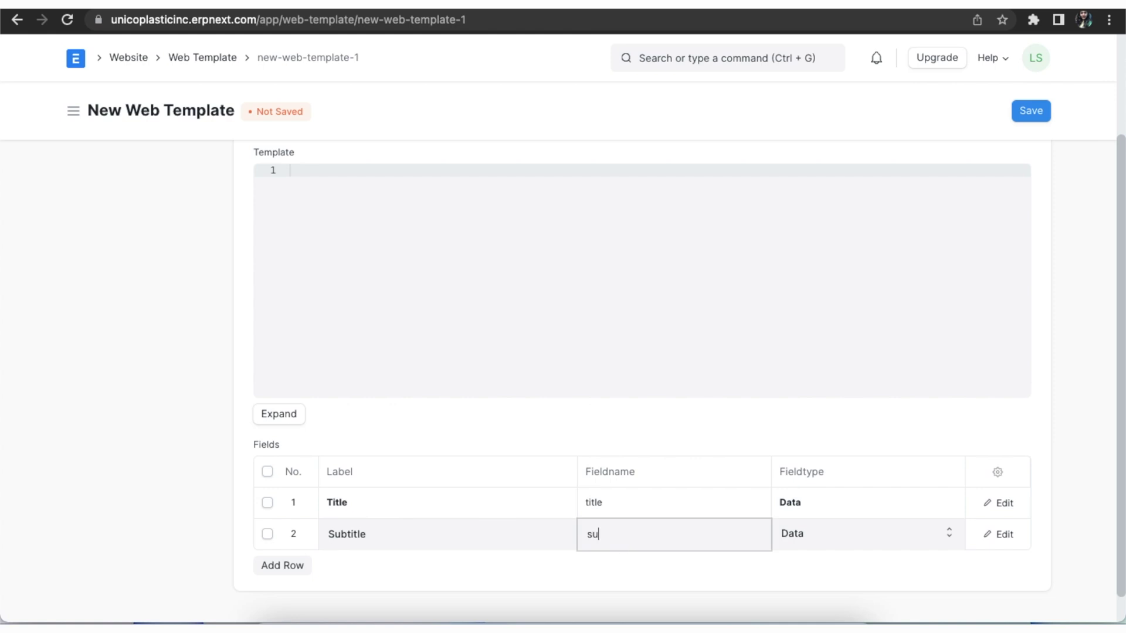
click(948, 533)
click(822, 591)
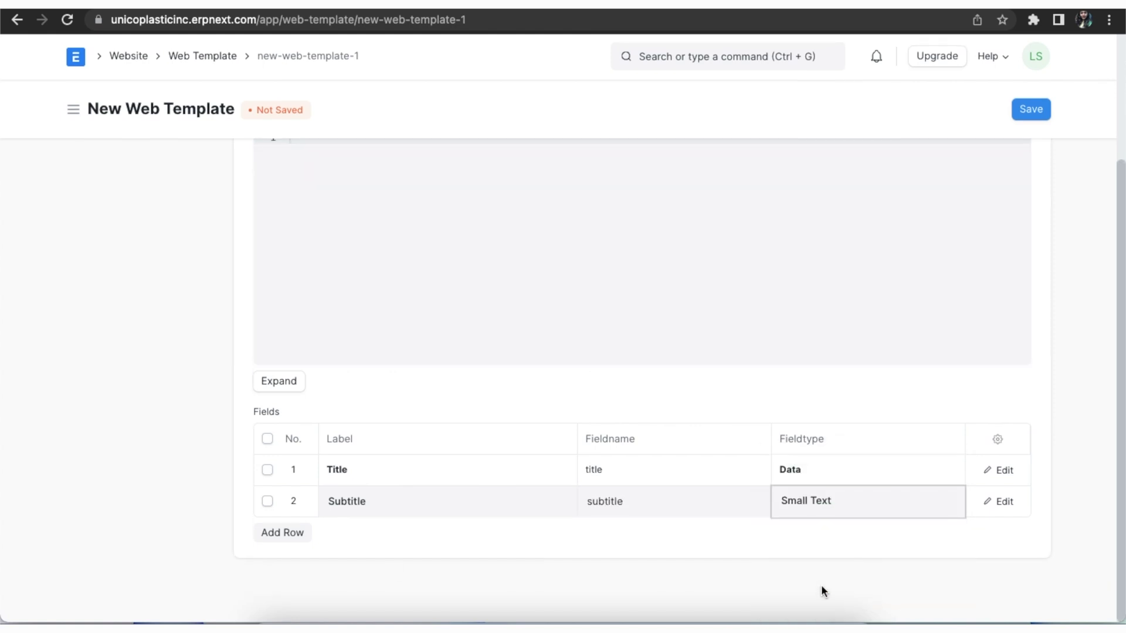
- Add an Image field (image) of type Attach Image
click(282, 531)
text(Image)
click(637, 503)
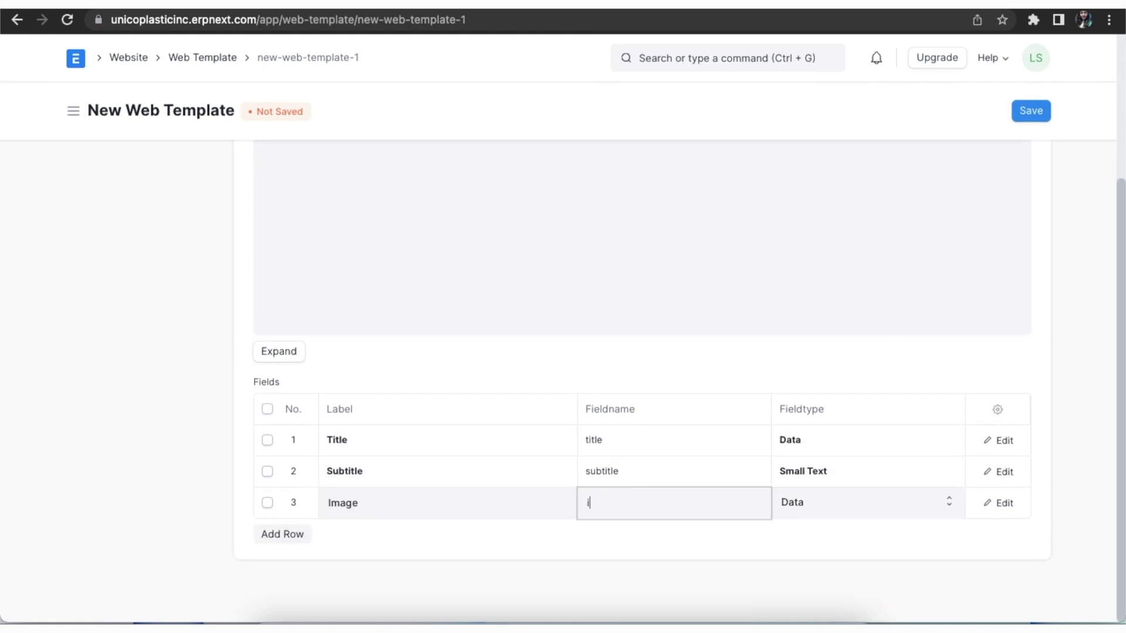
text(image)
click(948, 501)
click(817, 467)
- Add an Image Description field (description) of type Data
click(282, 534)
click(364, 534)
text(Image Description)
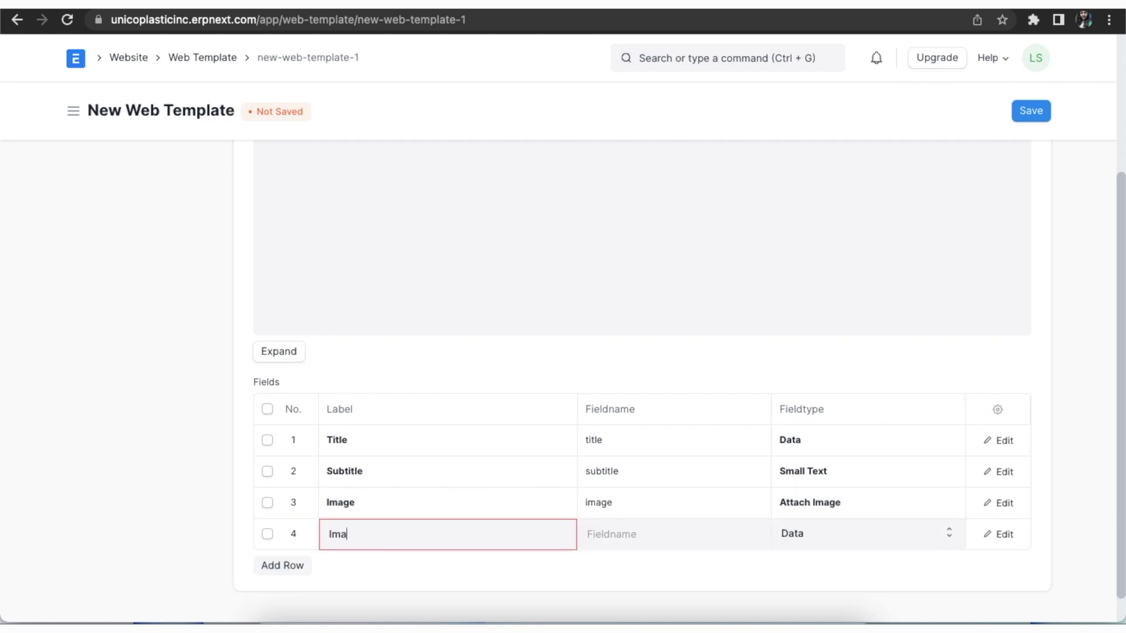
click(612, 527)
text(description)
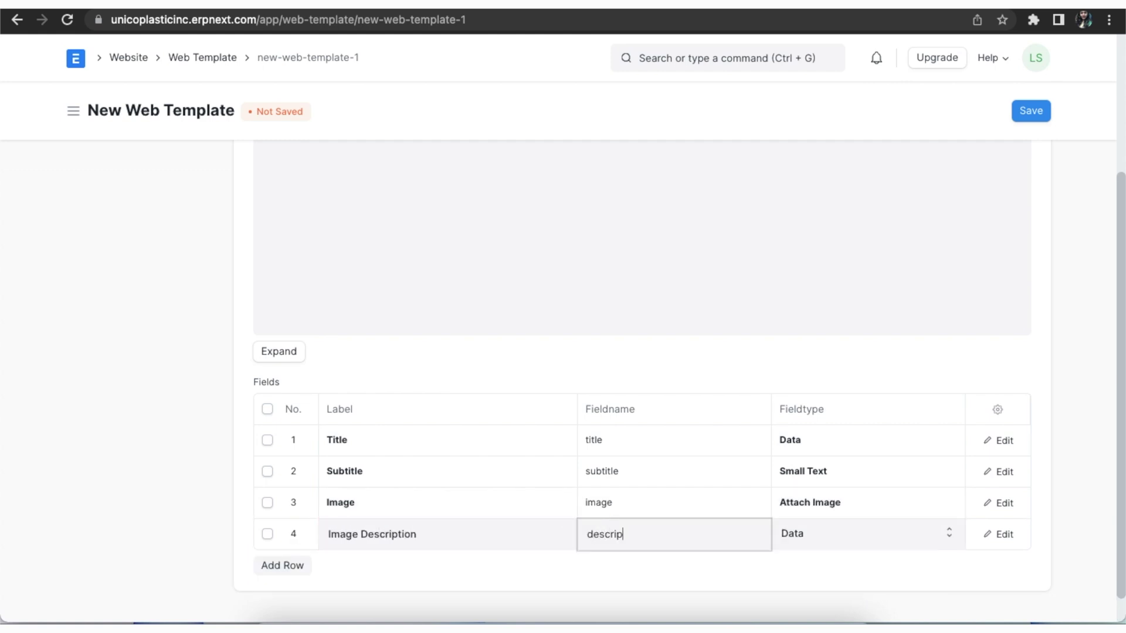
click(945, 533)
click(924, 535)
- Add an Align field (align) of type Select
click(282, 565)
text(Align)
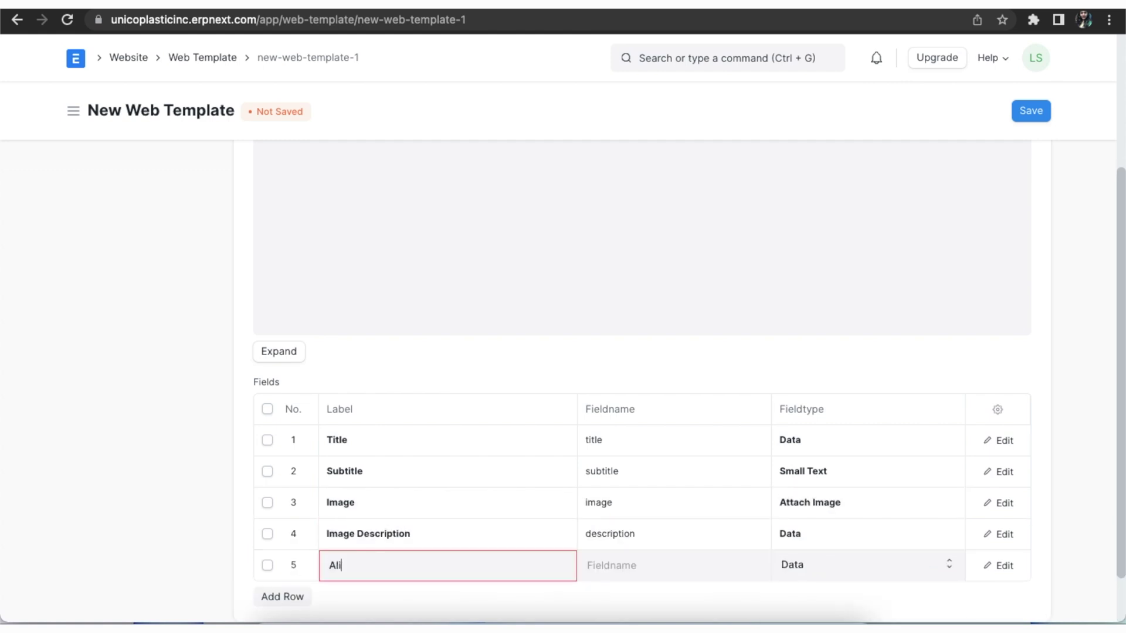
click(611, 566)
text(align)
click(947, 568)
click(931, 503)
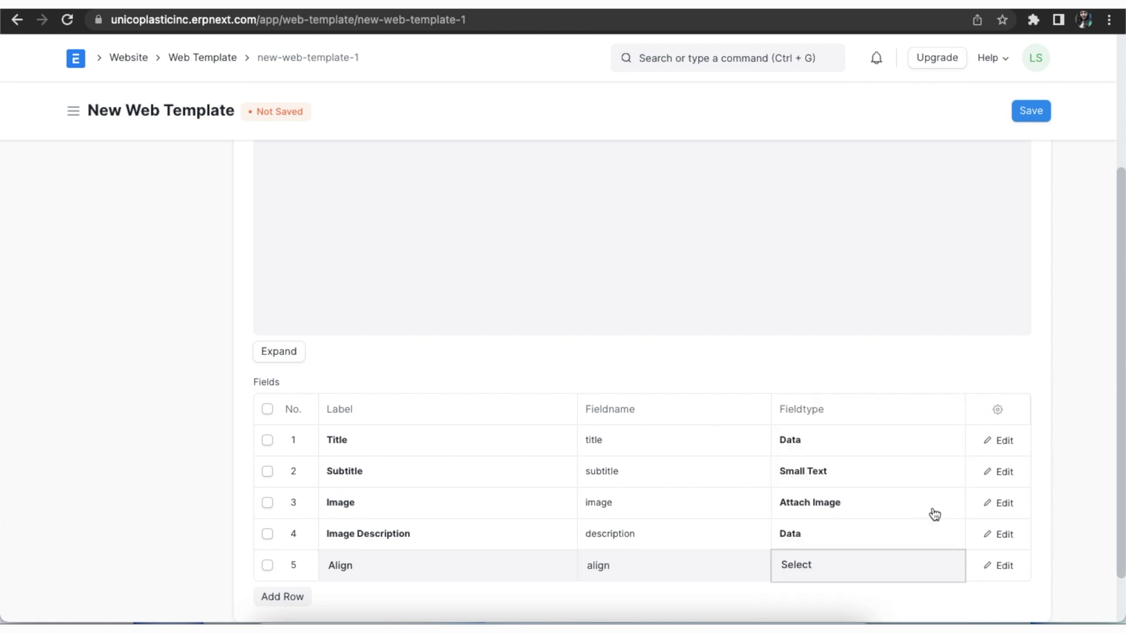
- Give Align the options left, right and center, then save the template
click(442, 463)
text(left)
key(Return)
text(righ)
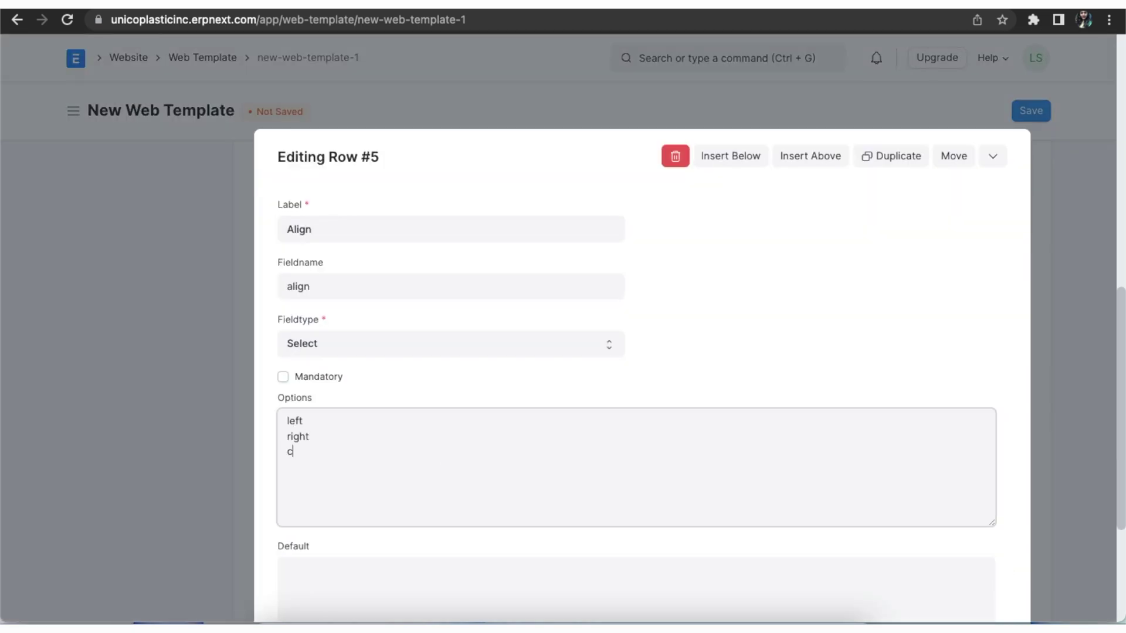
text(t)
key(Return)
text(center)
click(993, 155)
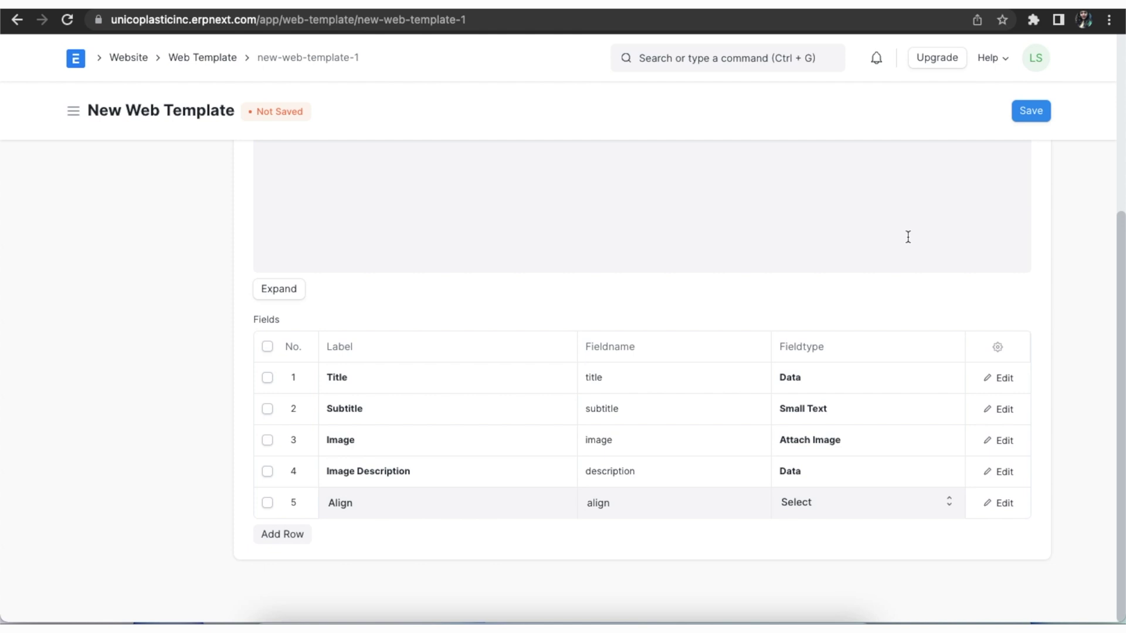
scroll(908, 237, up, 5)
click(1035, 110)
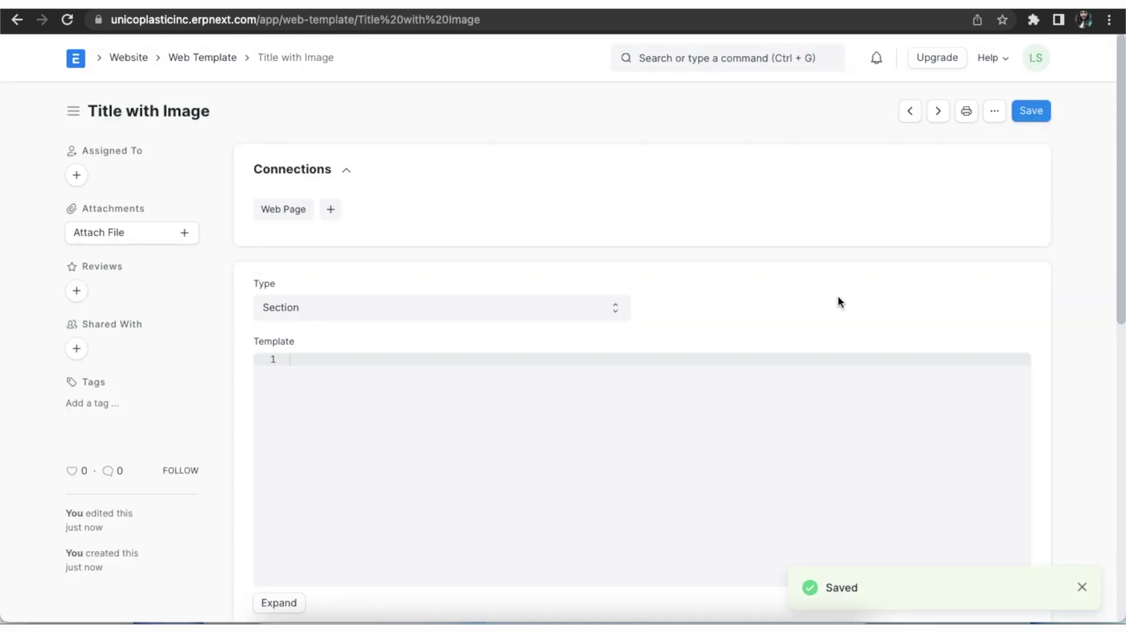
- Scroll the Web Page list showing published Unico Universe, Advertisement and Latest Blogs pages
scroll(839, 301, down, 4)
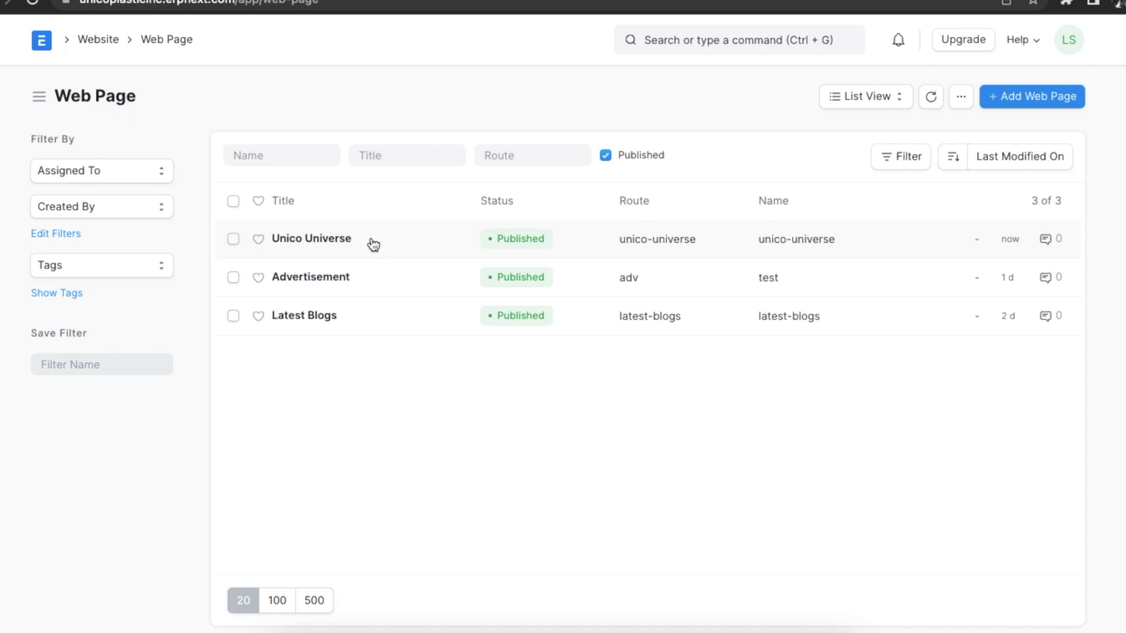
- Open the Unico Universe page, delete its 'homepage' Slideshow value, and bring up Content Type options
click(373, 244)
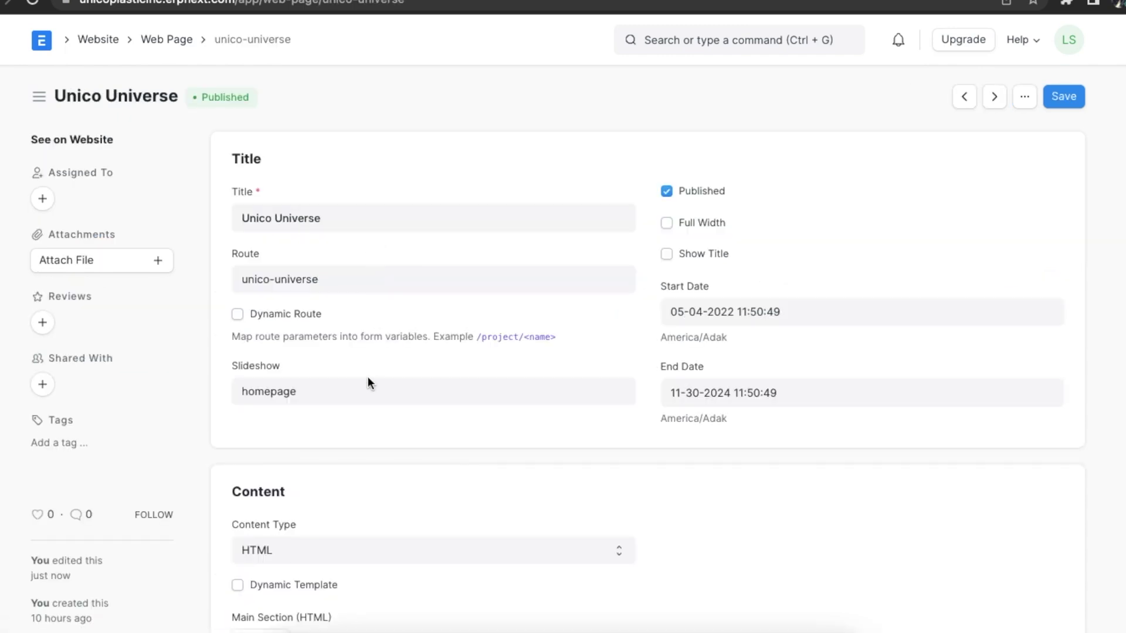
double_click(368, 382)
key(BackSpace)
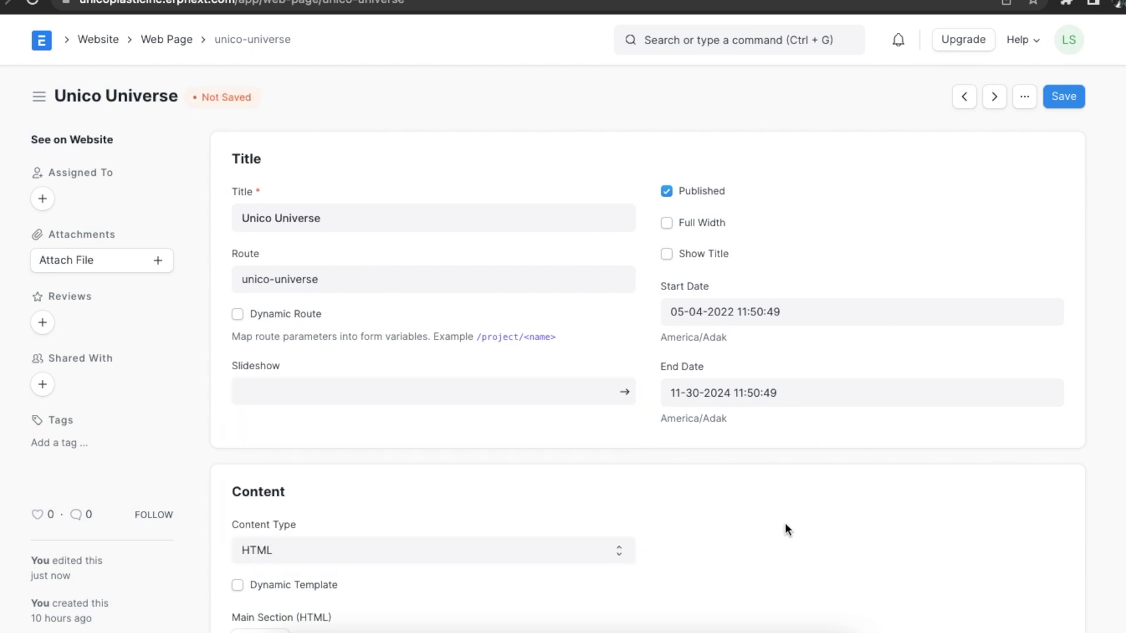
scroll(432, 497, down, 5)
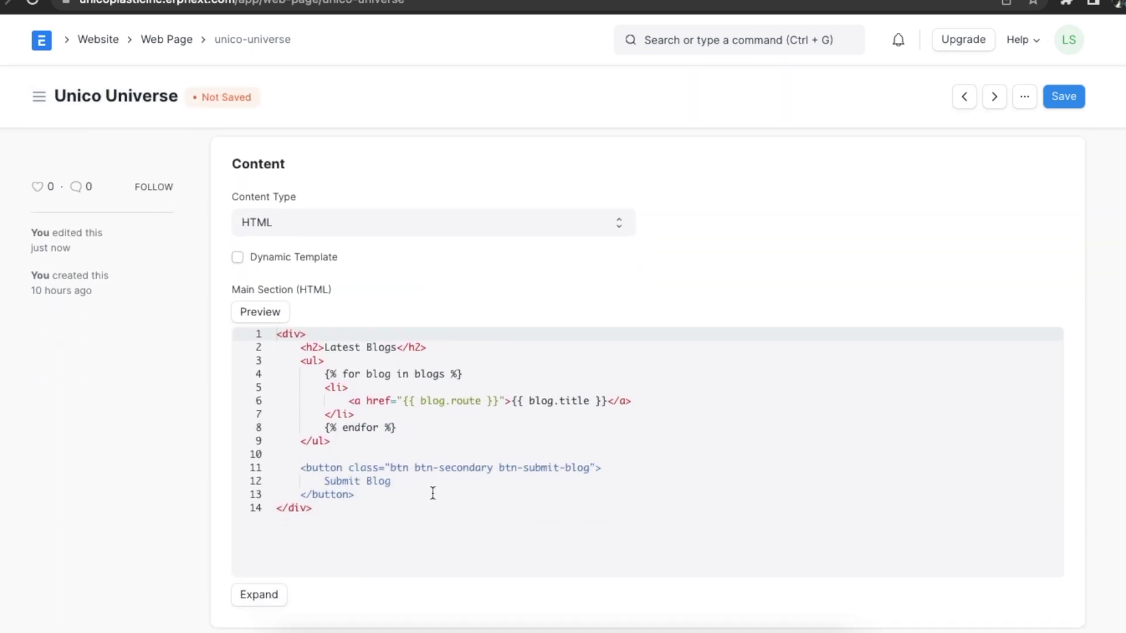
click(619, 226)
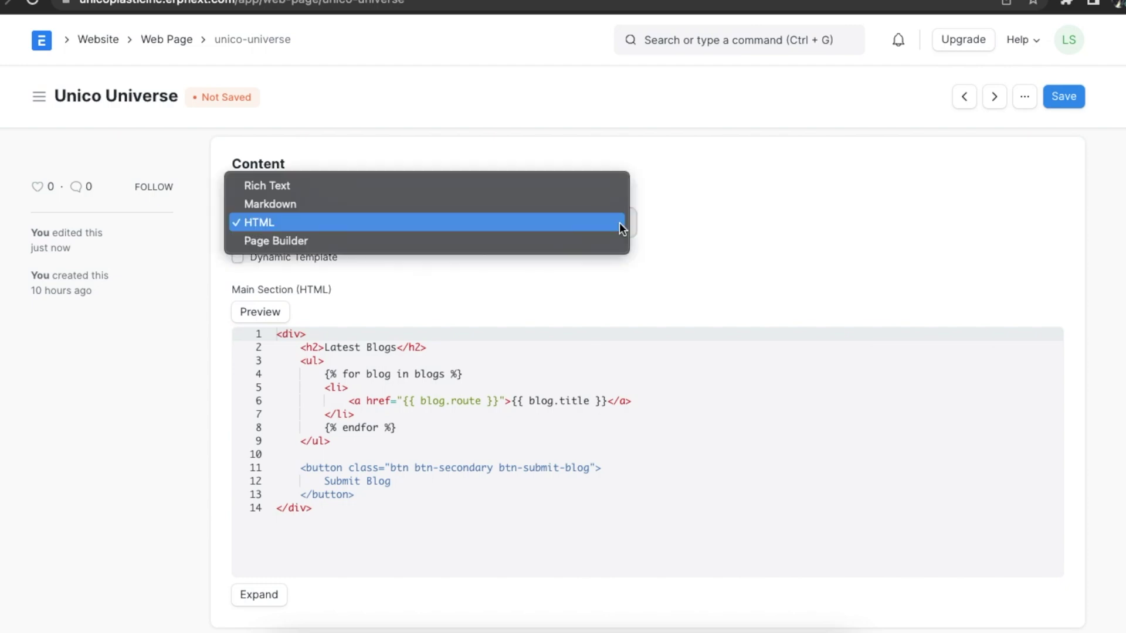
- Switch content to Rich Text, insert Chairs.jpeg, and paste the Unico company text
click(611, 186)
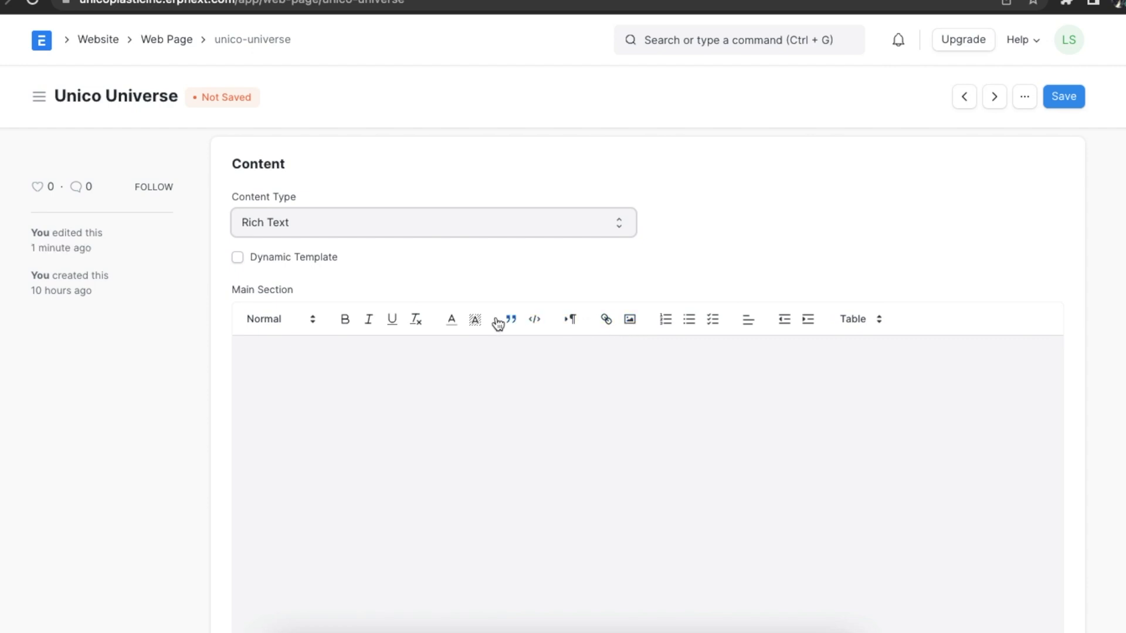
click(629, 319)
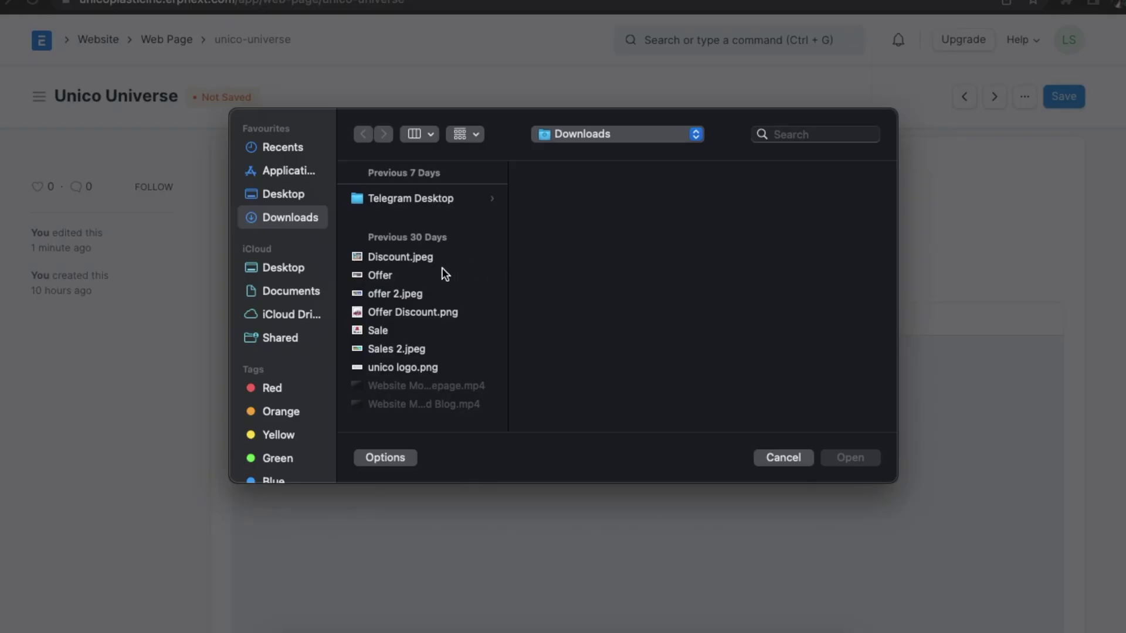
click(394, 314)
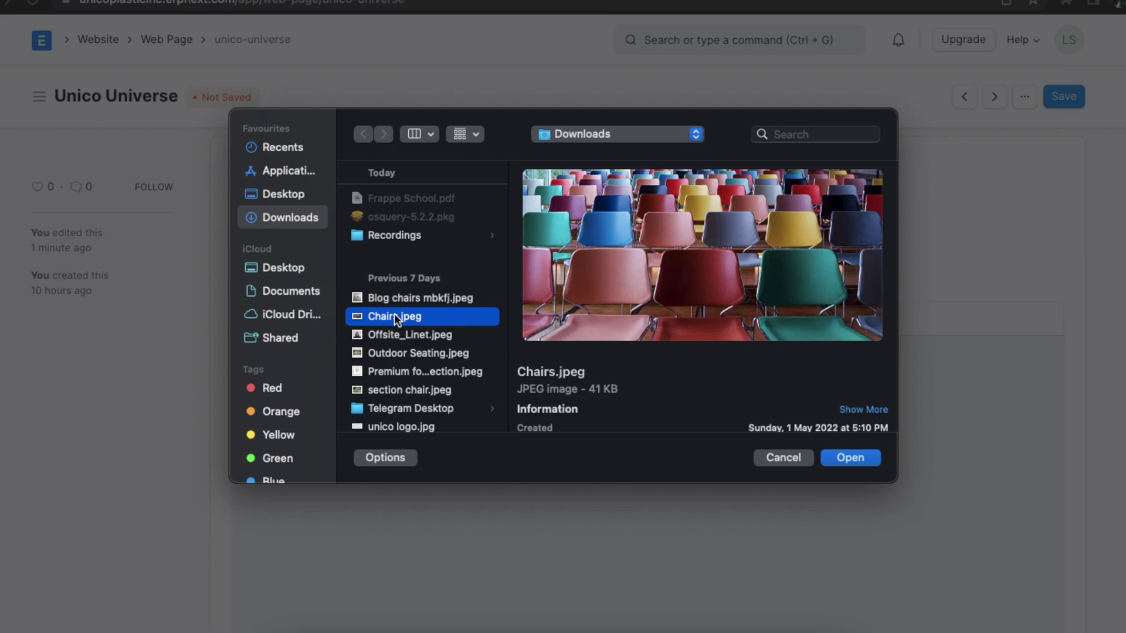
double_click(394, 315)
scroll(428, 447, down, 3)
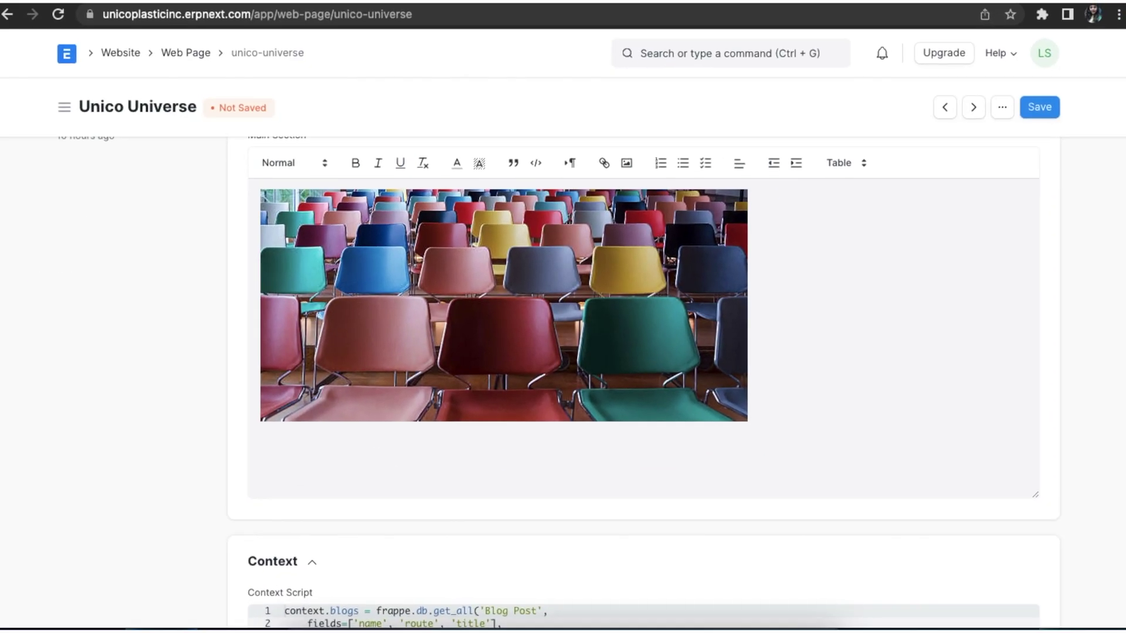
key(ctrl+v)
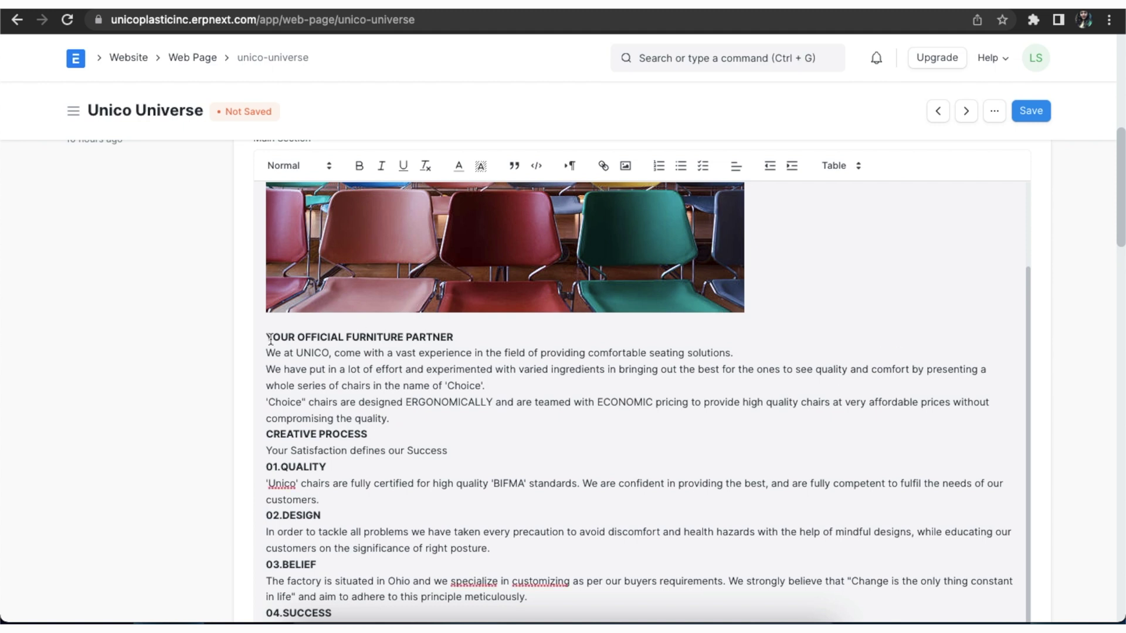
- Centre the YOUR OFFICIAL FURNITURE PARTNER heading and the CREATIVE PROCESS heading with its tagline
click(267, 337)
click(735, 168)
click(738, 211)
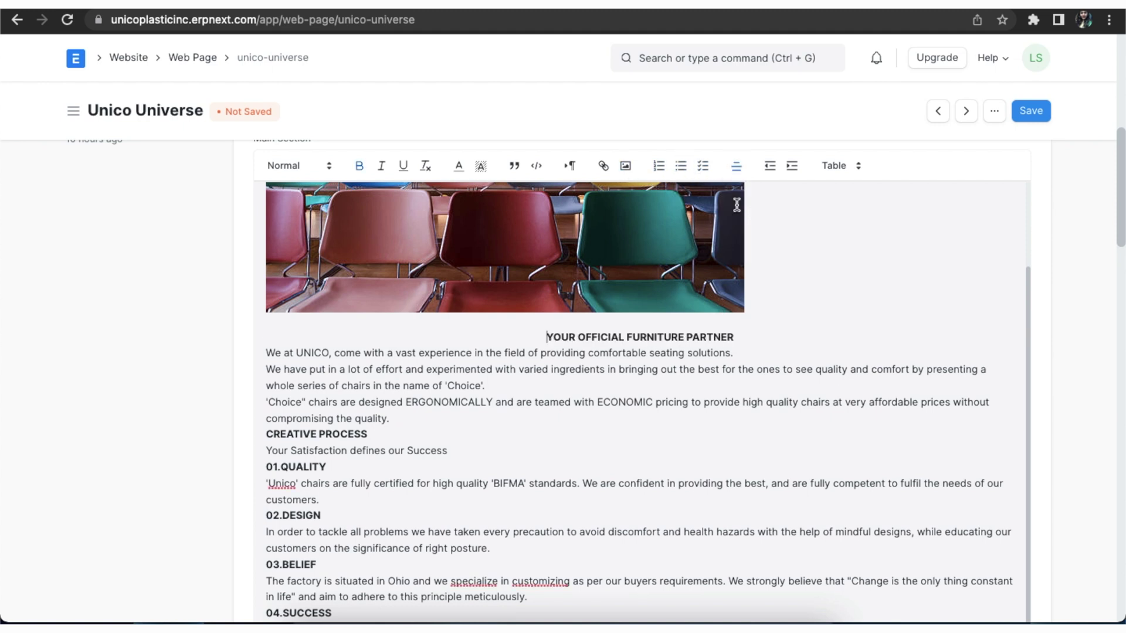
drag(265, 439, 449, 451)
click(736, 168)
click(738, 209)
- Add blank lines after the 01.QUALITY paragraph and before the 03.BELIEF heading
click(328, 502)
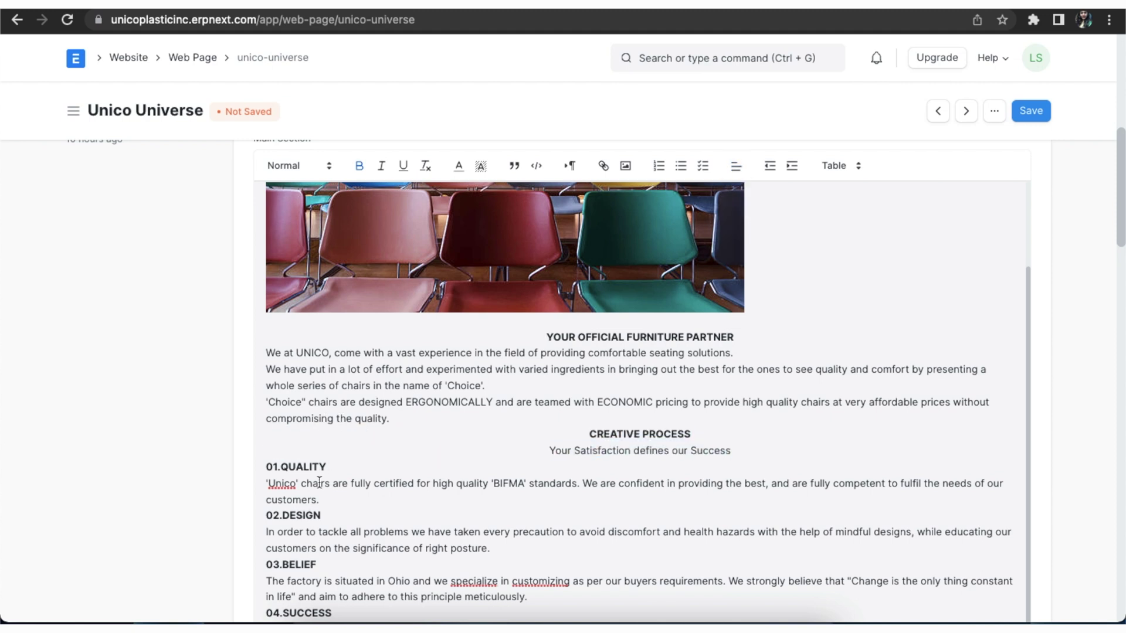
key(Return)
click(267, 554)
key(Return)
scroll(322, 532, down, 5)
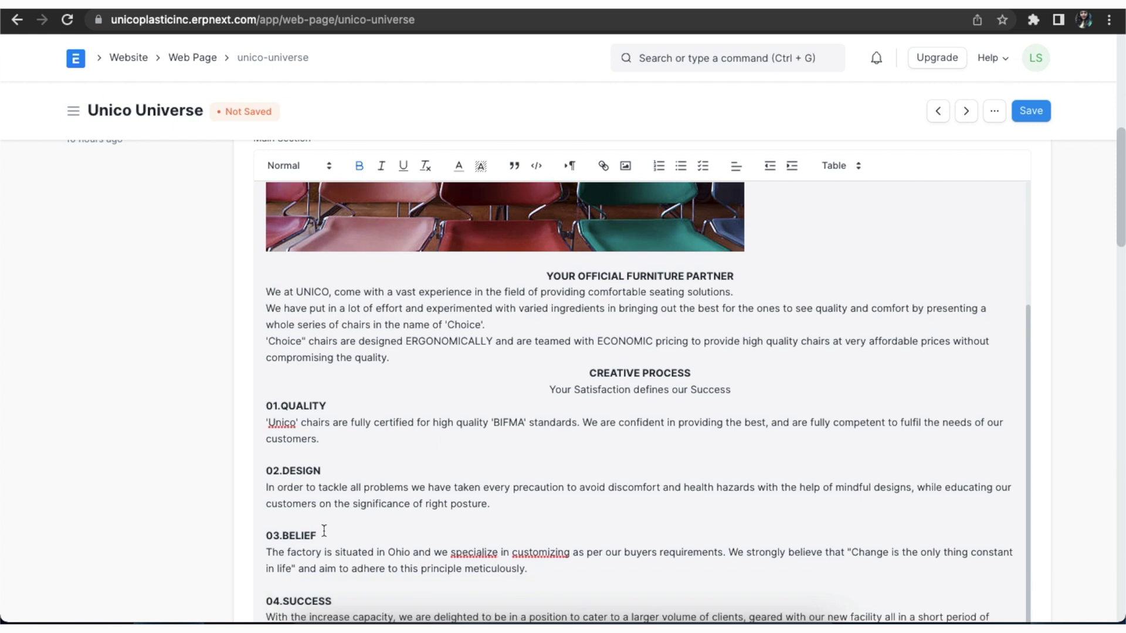
scroll(384, 470, up, 7)
- Italicise 'Your Satisfaction defines our Success', add a blank line after it, and save
drag(550, 544, 732, 544)
click(381, 151)
click(734, 543)
key(Return)
scroll(478, 564, down, 3)
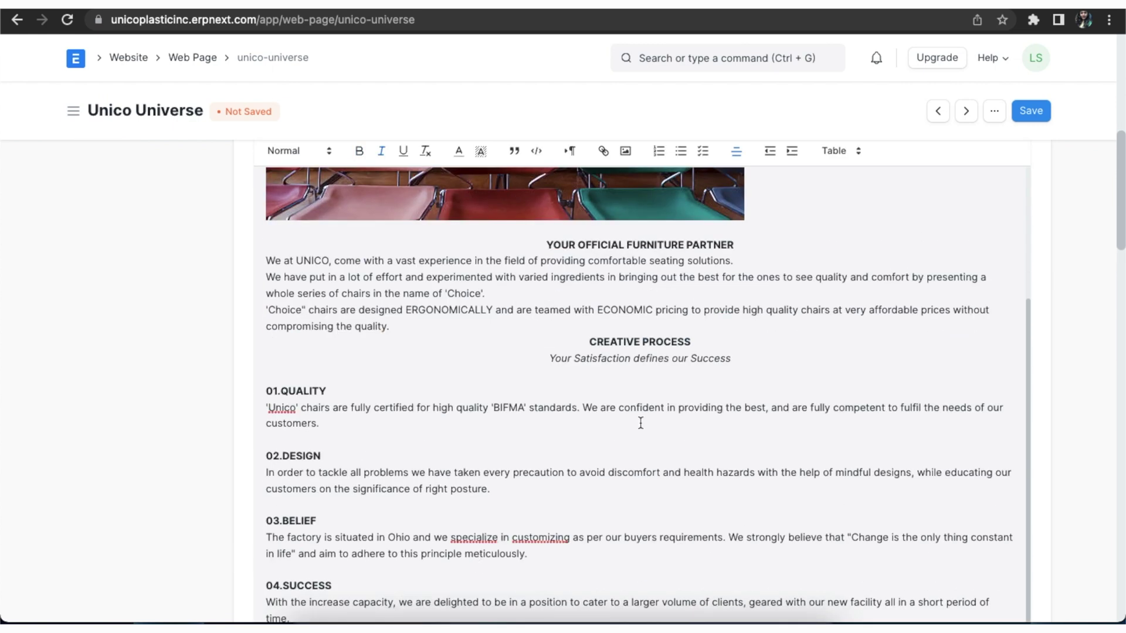
scroll(931, 234, up, 6)
click(1037, 113)
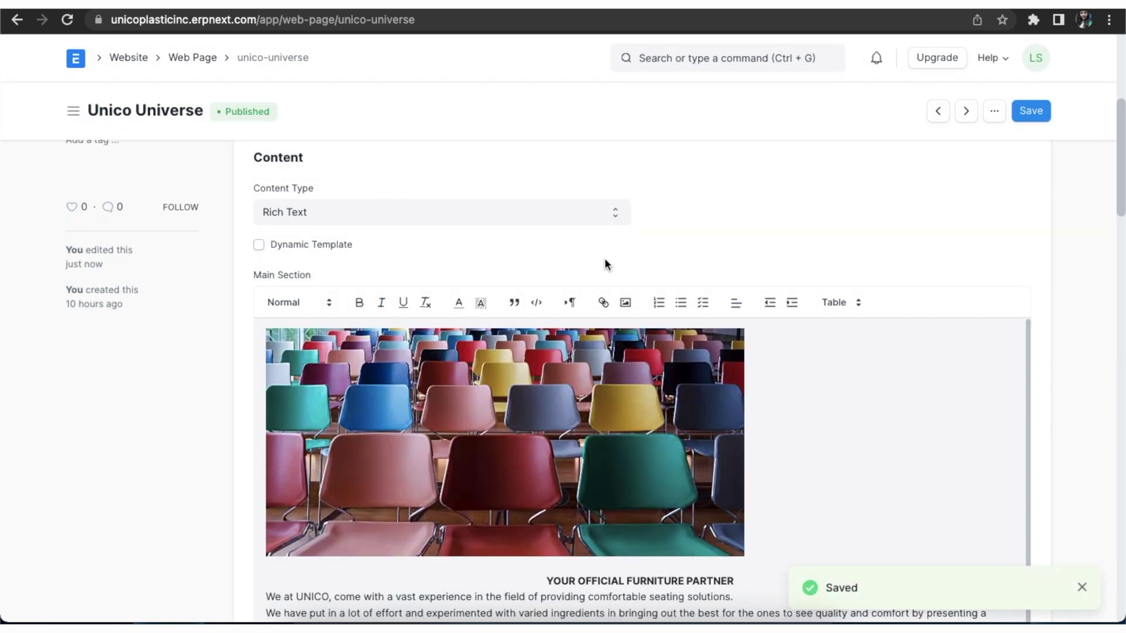
scroll(605, 258, up, 6)
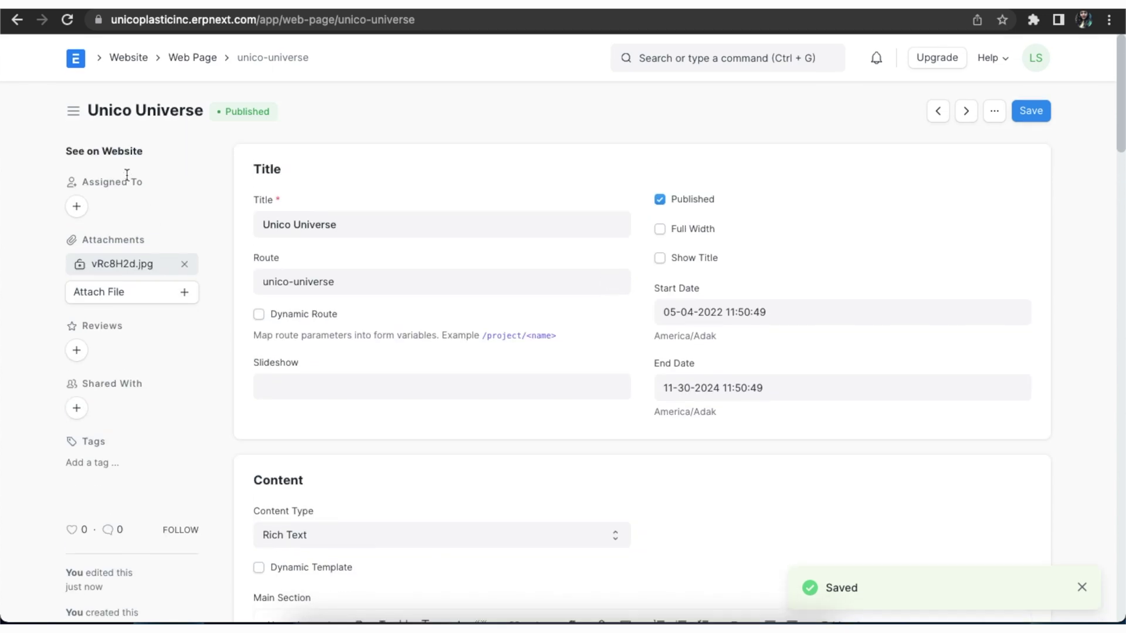
click(122, 153)
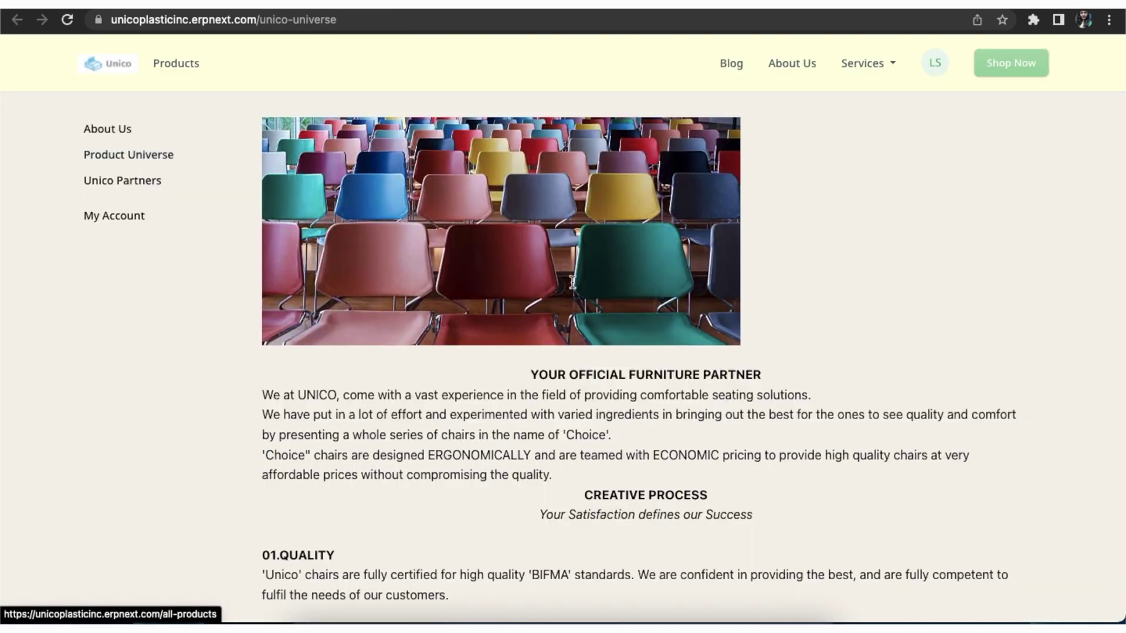
scroll(823, 257, down, 3)
scroll(823, 256, down, 8)
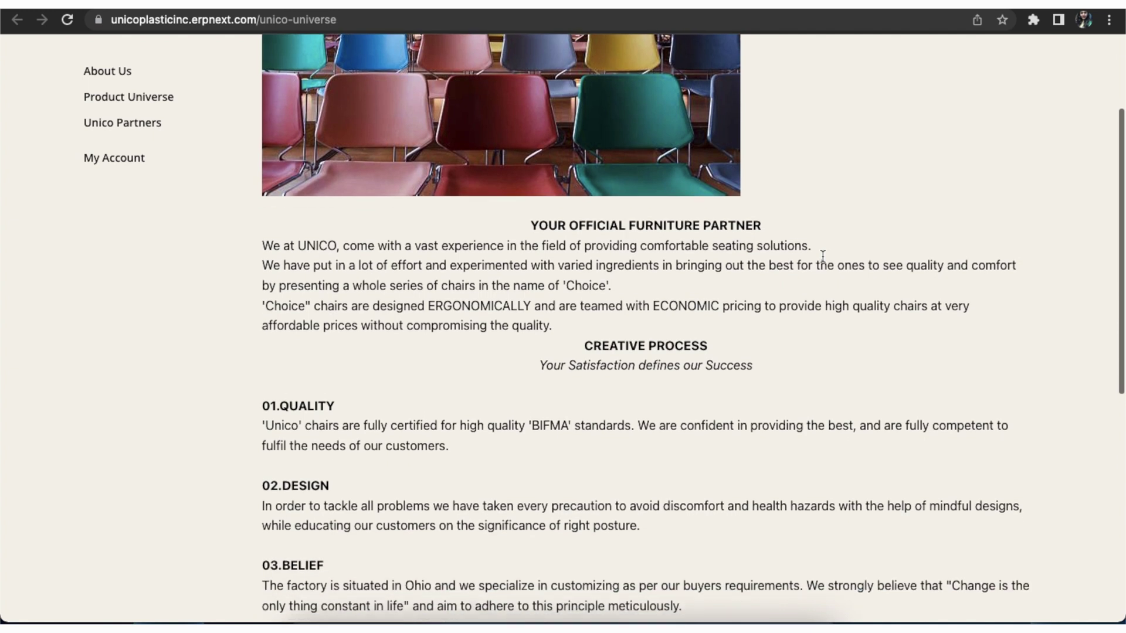
scroll(823, 253, down, 5)
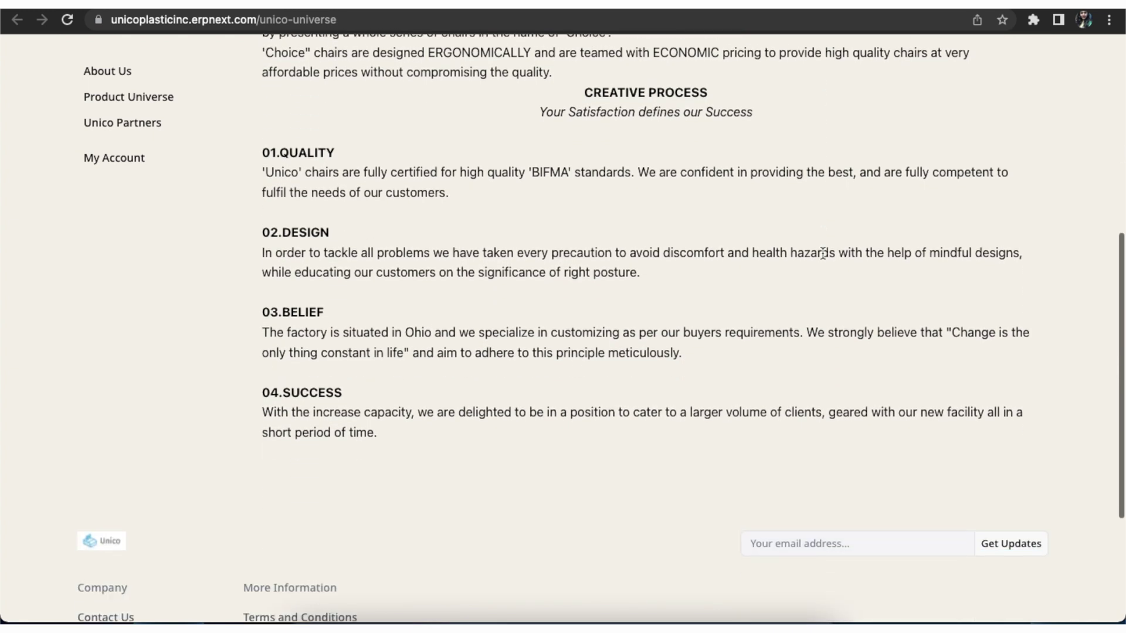
scroll(823, 254, up, 8)
scroll(823, 253, up, 8)
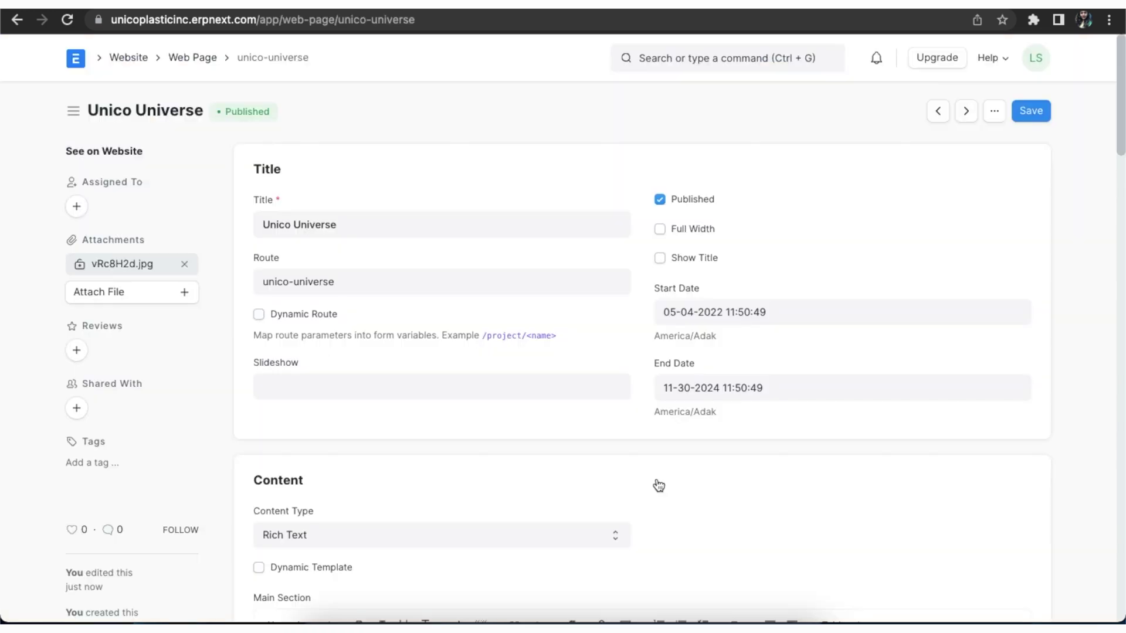
scroll(657, 486, down, 9)
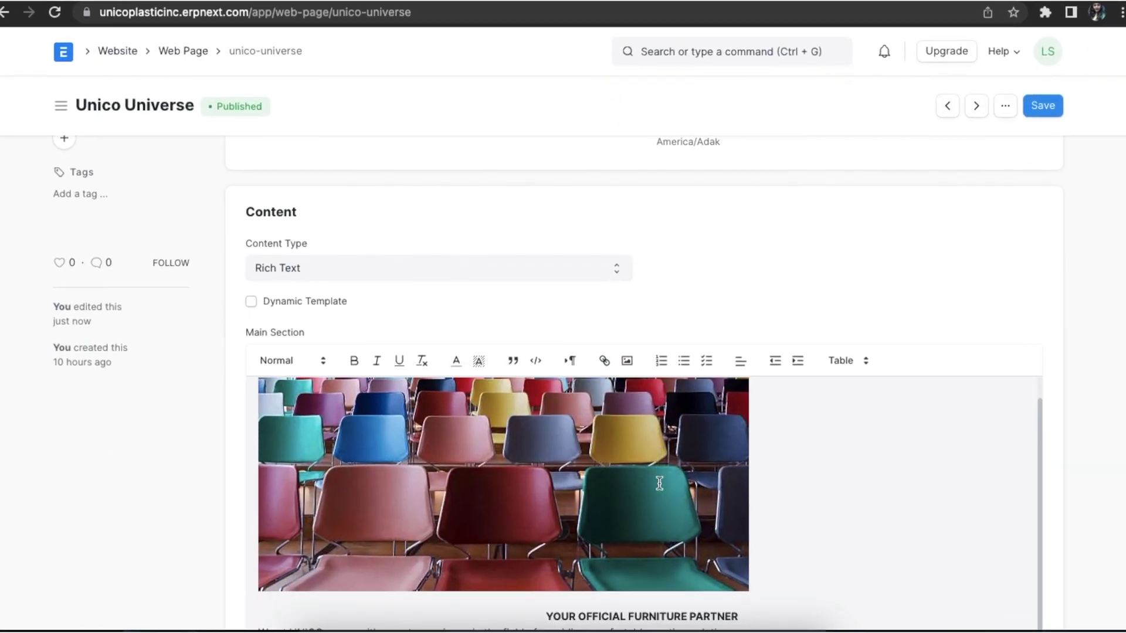
- Switch the content type to Markdown, paste the Markdown page text, and save
click(622, 261)
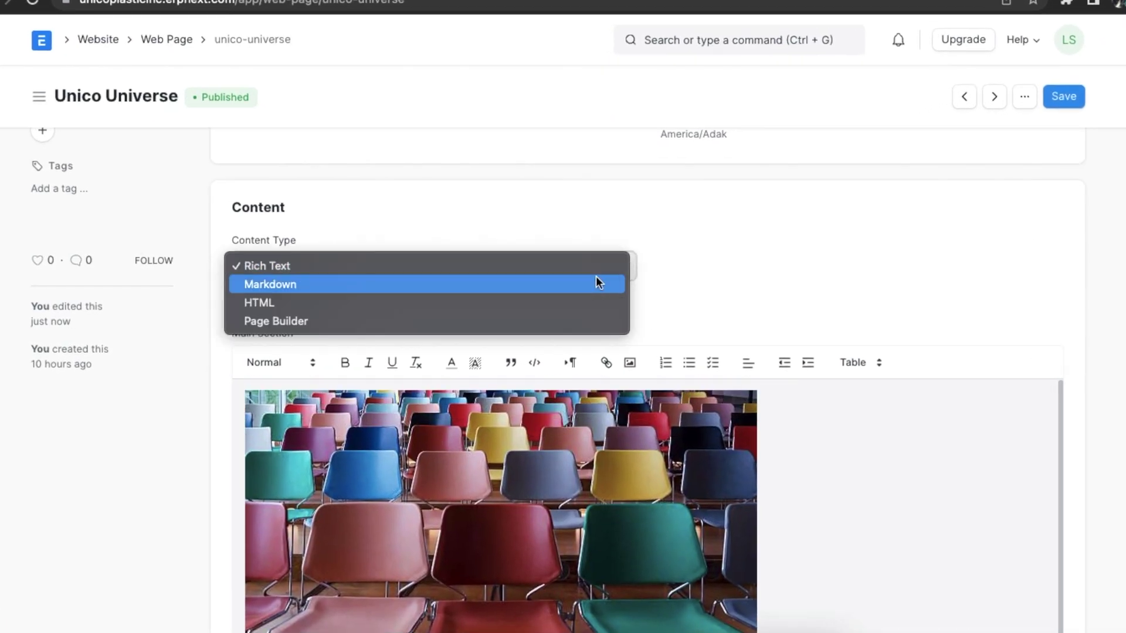
click(596, 281)
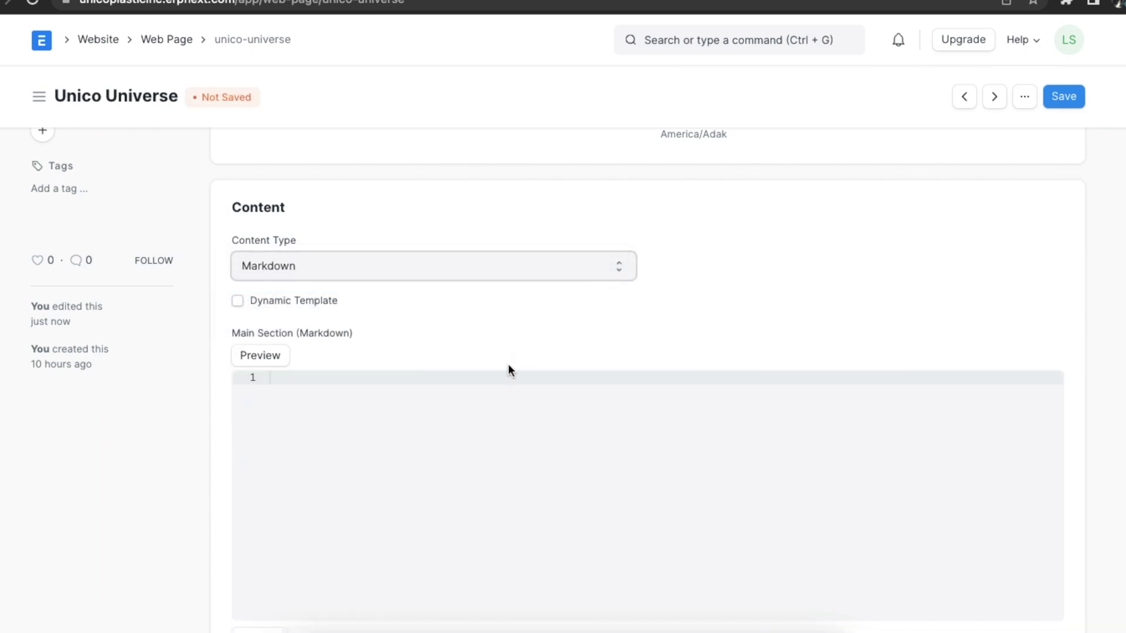
click(480, 385)
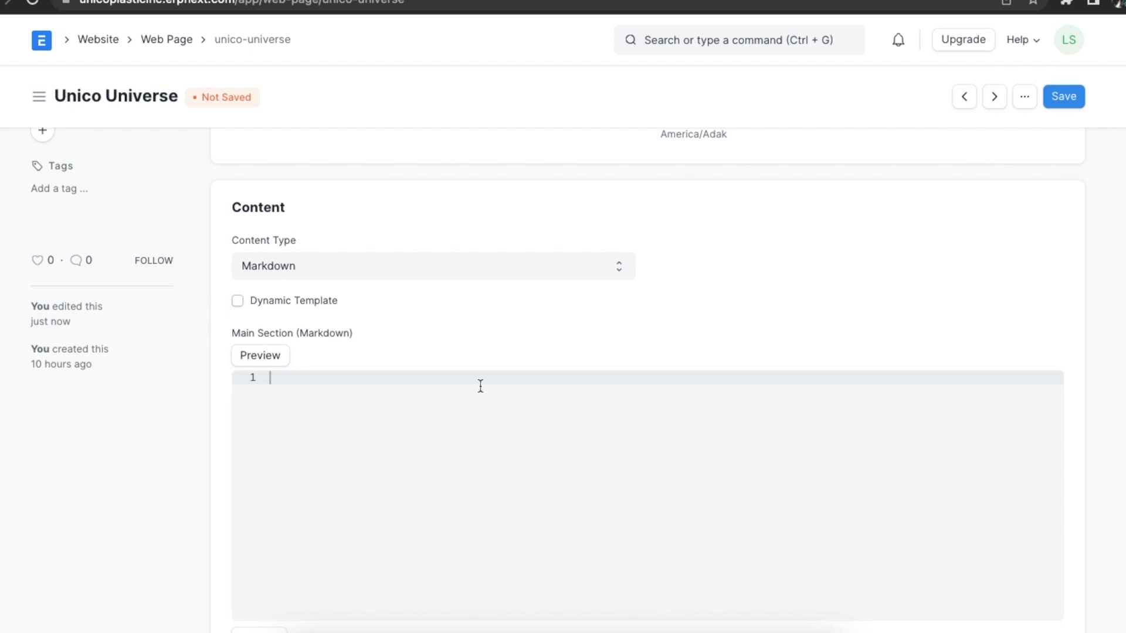
key(ctrl+v)
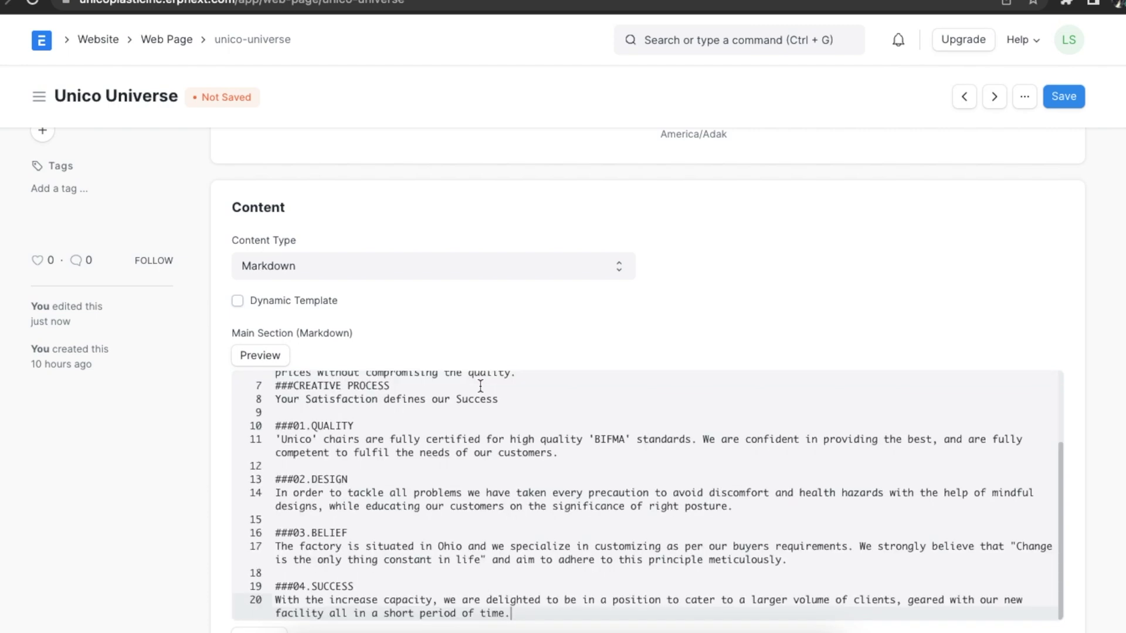
scroll(475, 462, up, 4)
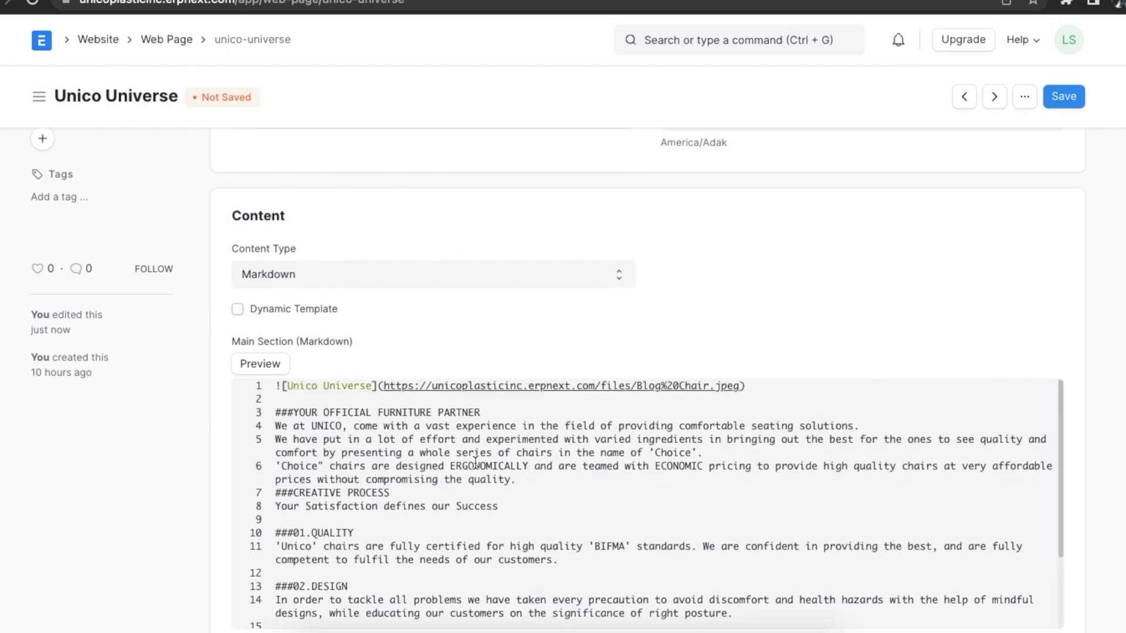
scroll(590, 353, down, 1)
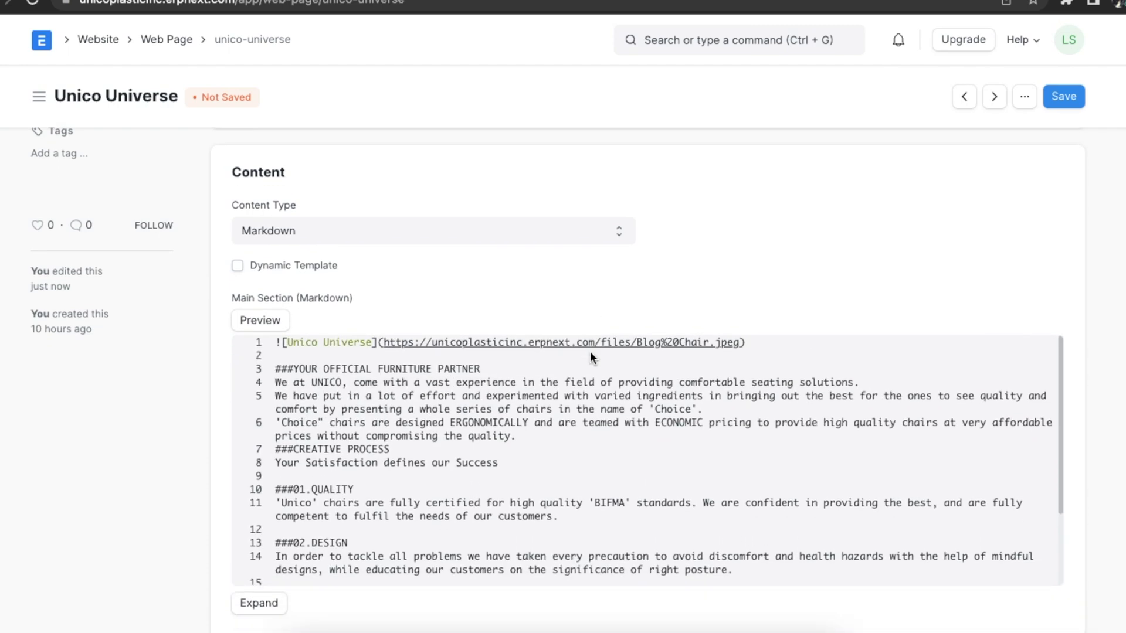
scroll(590, 353, down, 5)
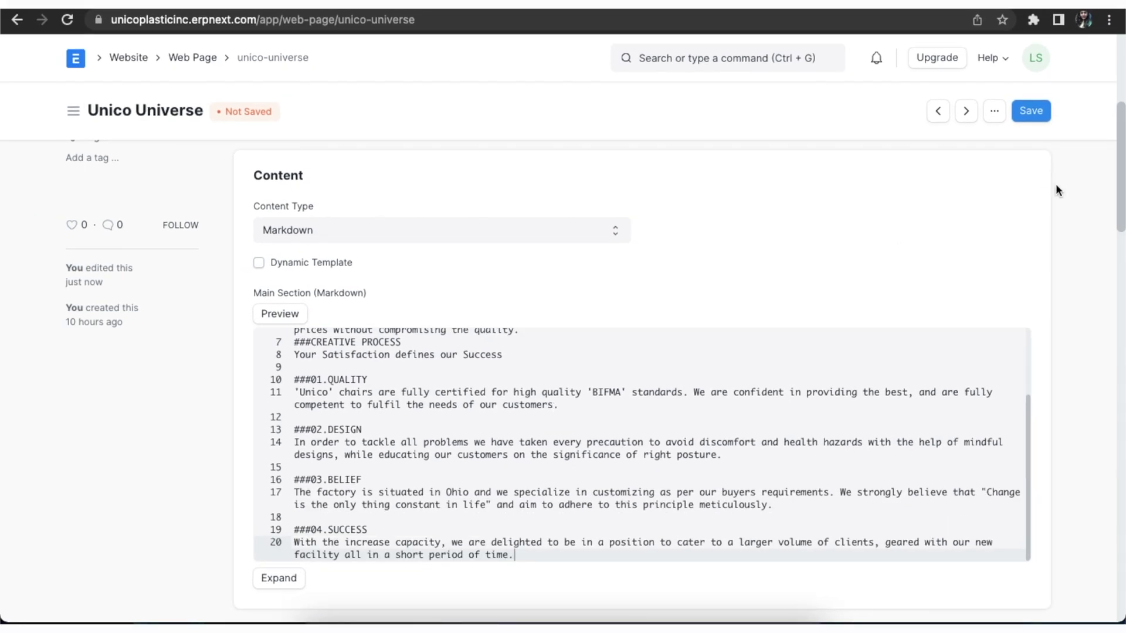
click(1038, 111)
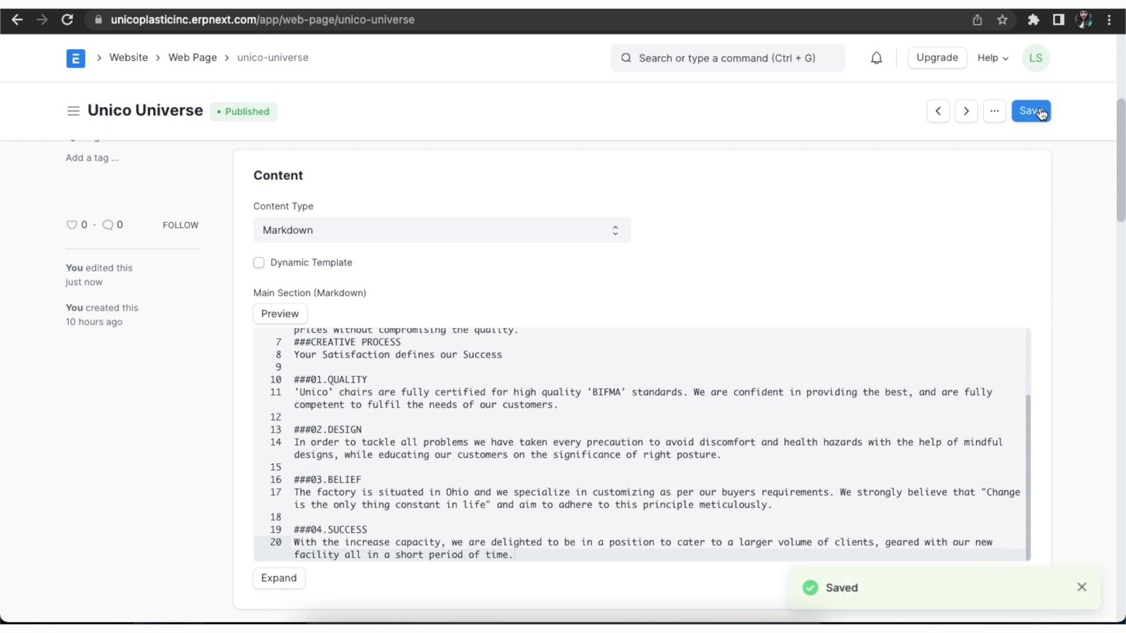
scroll(455, 300, up, 5)
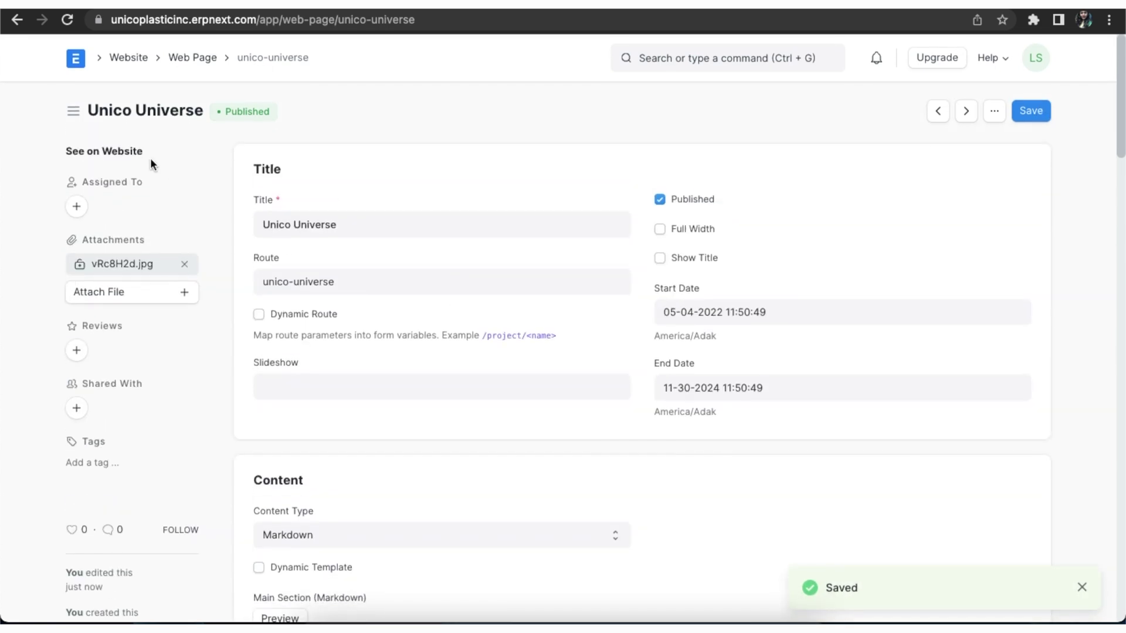
click(128, 154)
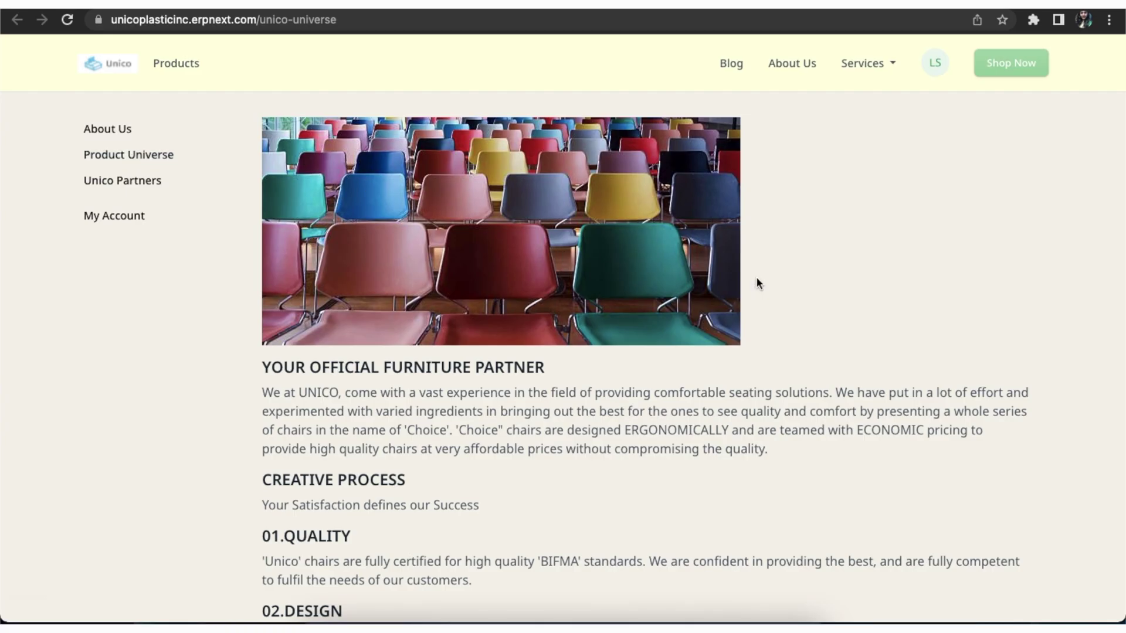
scroll(819, 291, down, 1)
scroll(820, 294, down, 4)
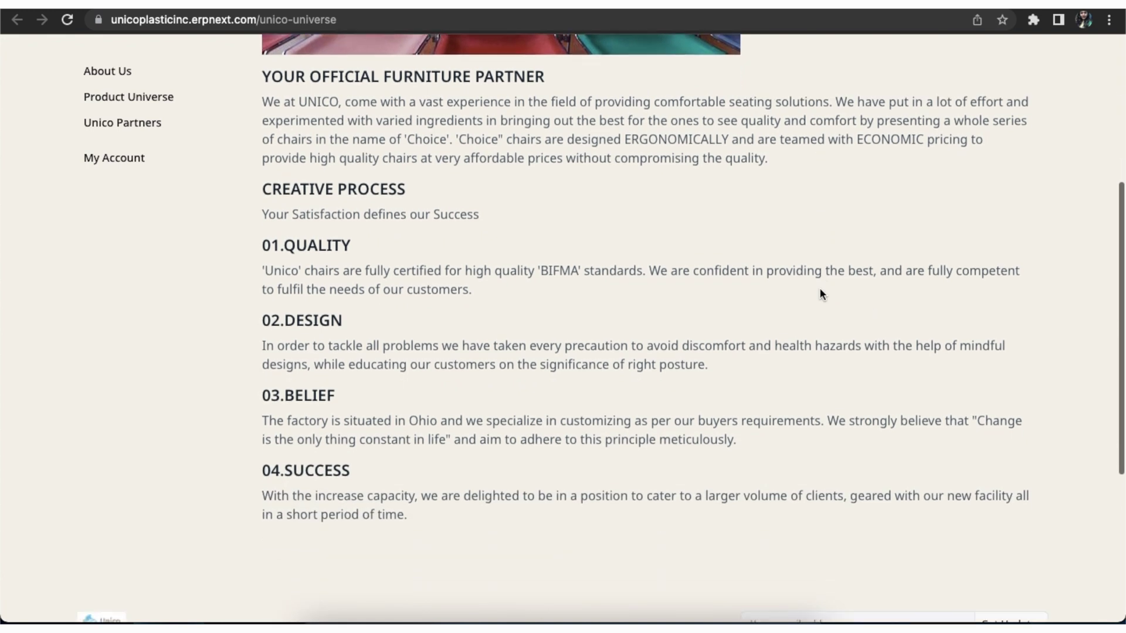
scroll(820, 290, up, 5)
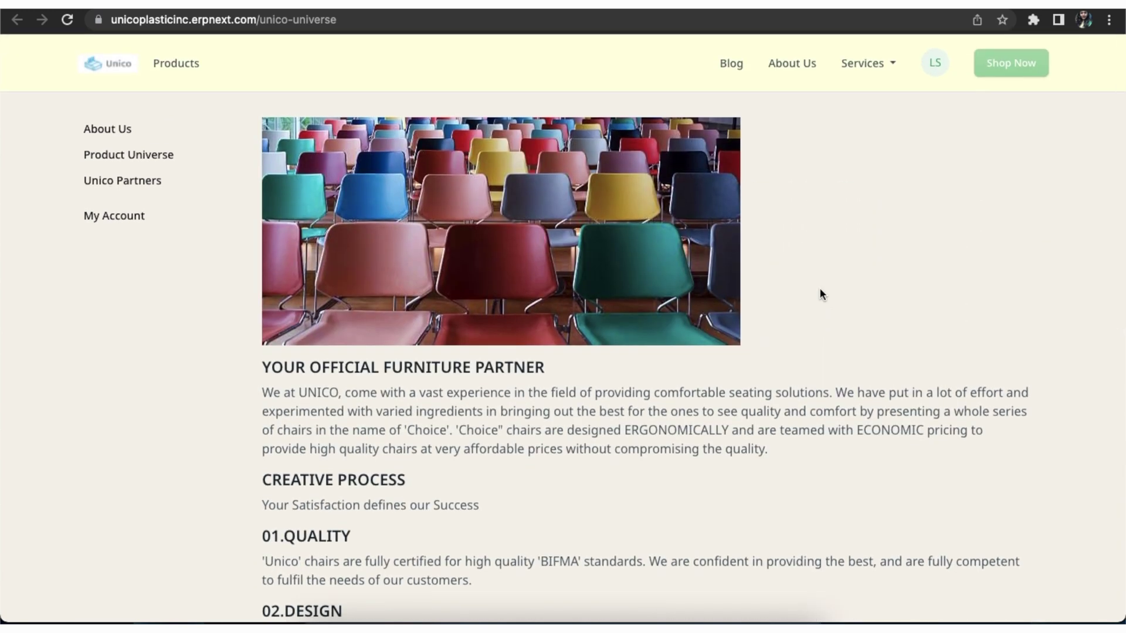
scroll(819, 292, down, 3)
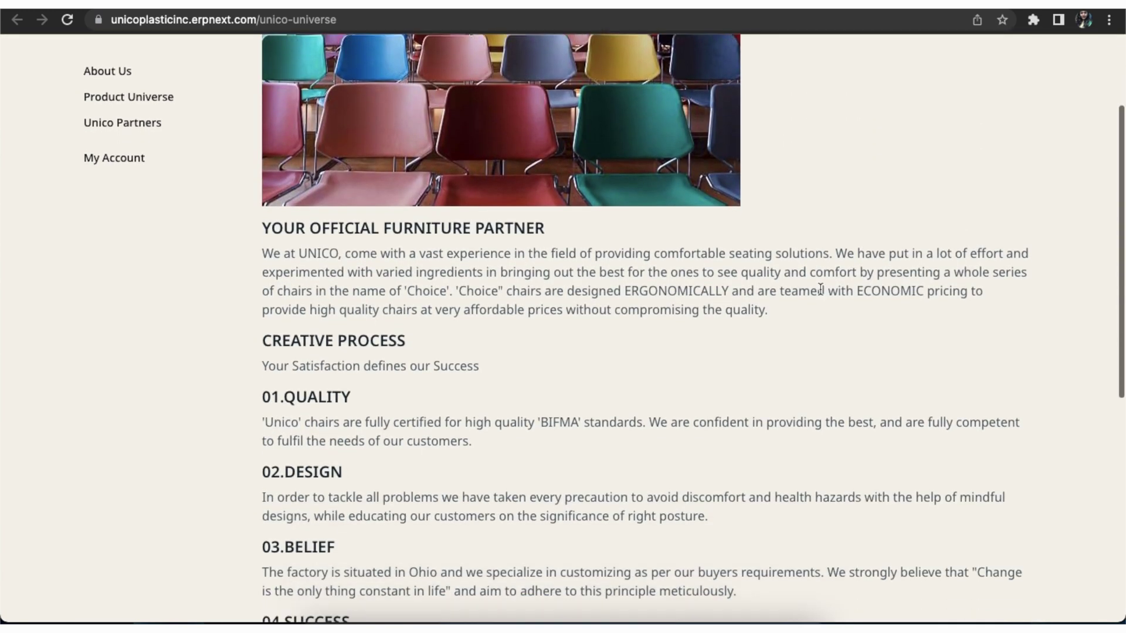
scroll(819, 290, up, 2)
scroll(820, 289, up, 2)
key(ctrl+Tab)
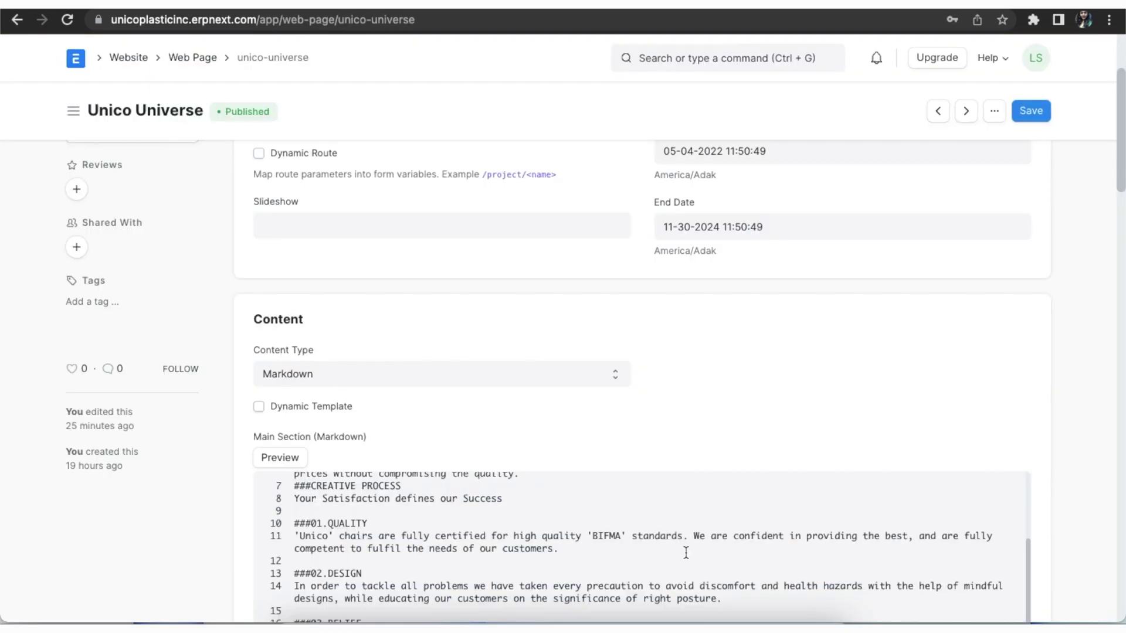
- Change the Content Type to HTML and then to Page Builder
scroll(686, 554, down, 1)
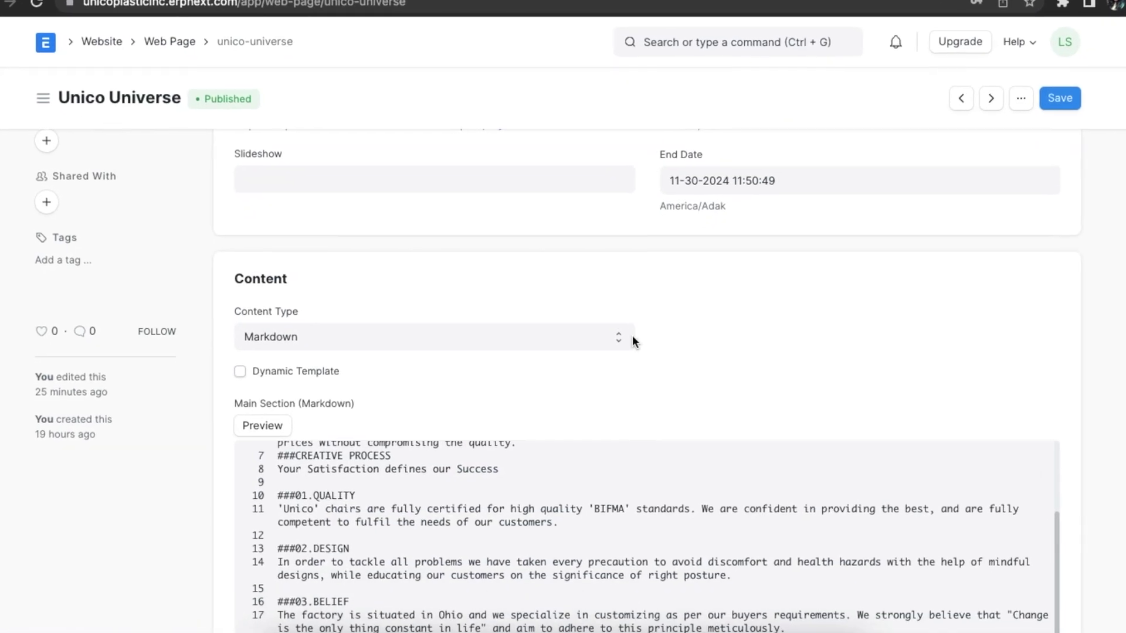
click(619, 374)
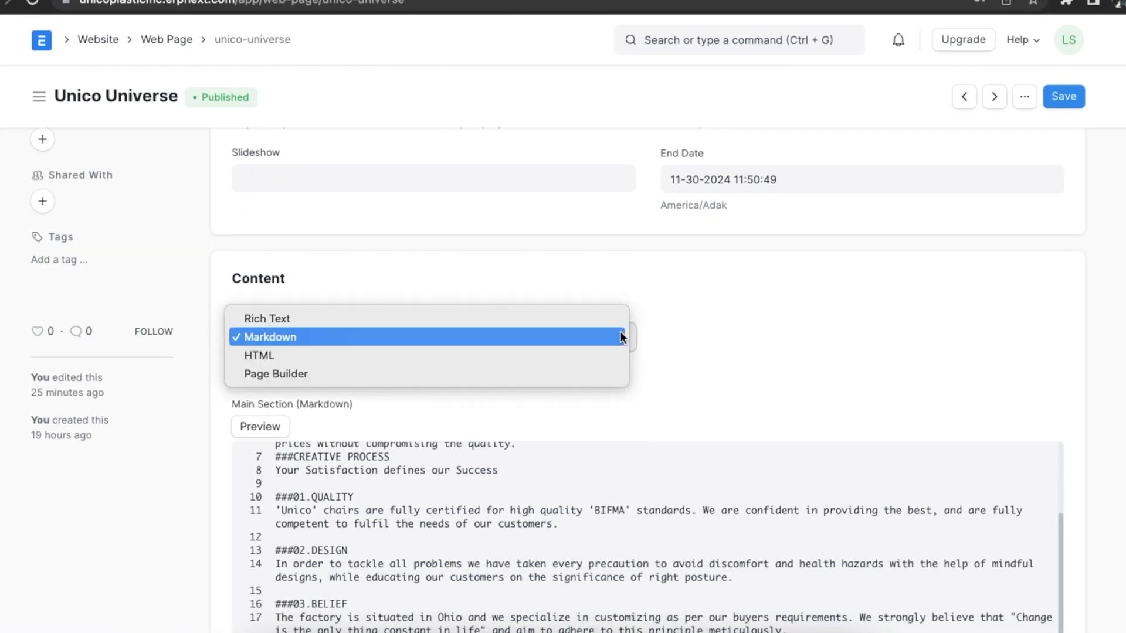
click(600, 355)
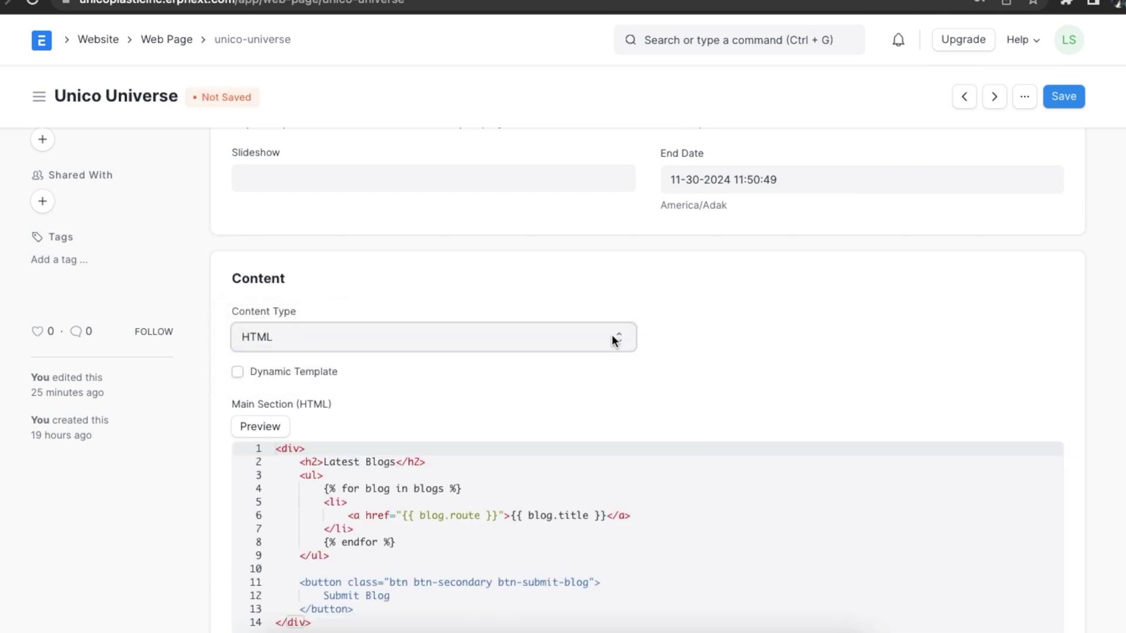
click(612, 334)
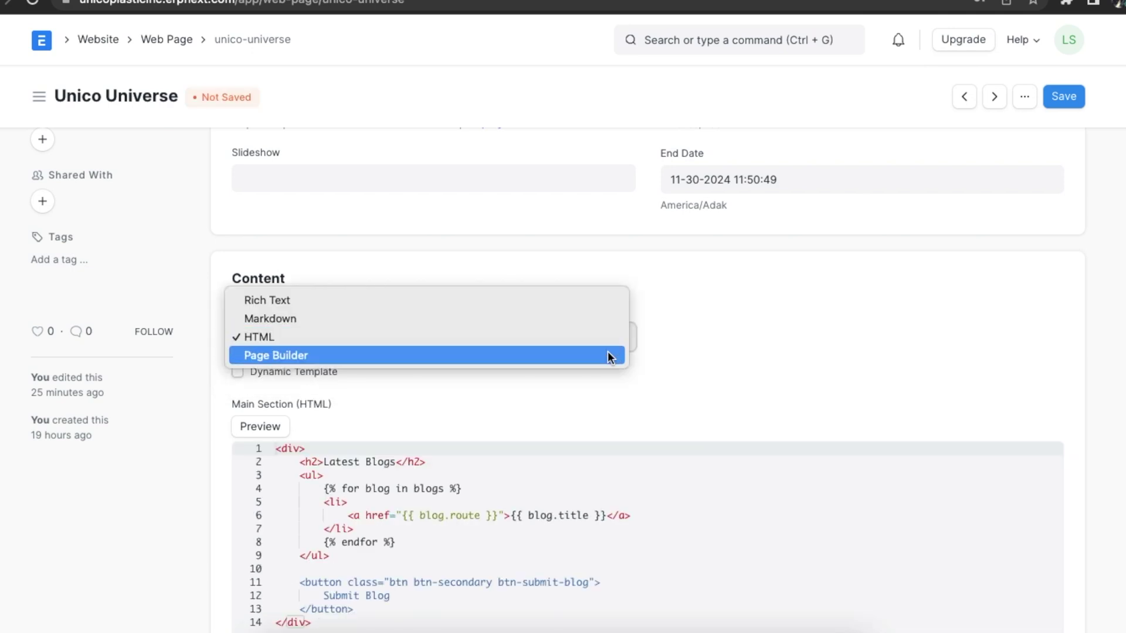
click(608, 356)
scroll(608, 351, down, 1)
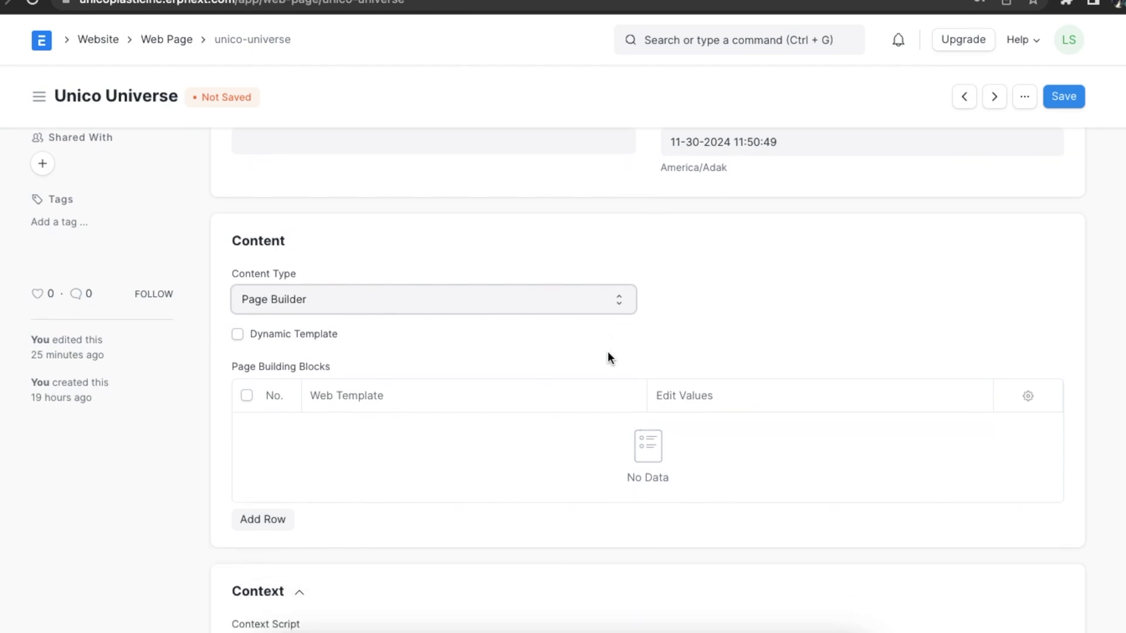
- Add a building-block row with the Hero with Right Image template and open its Edit Values
click(238, 325)
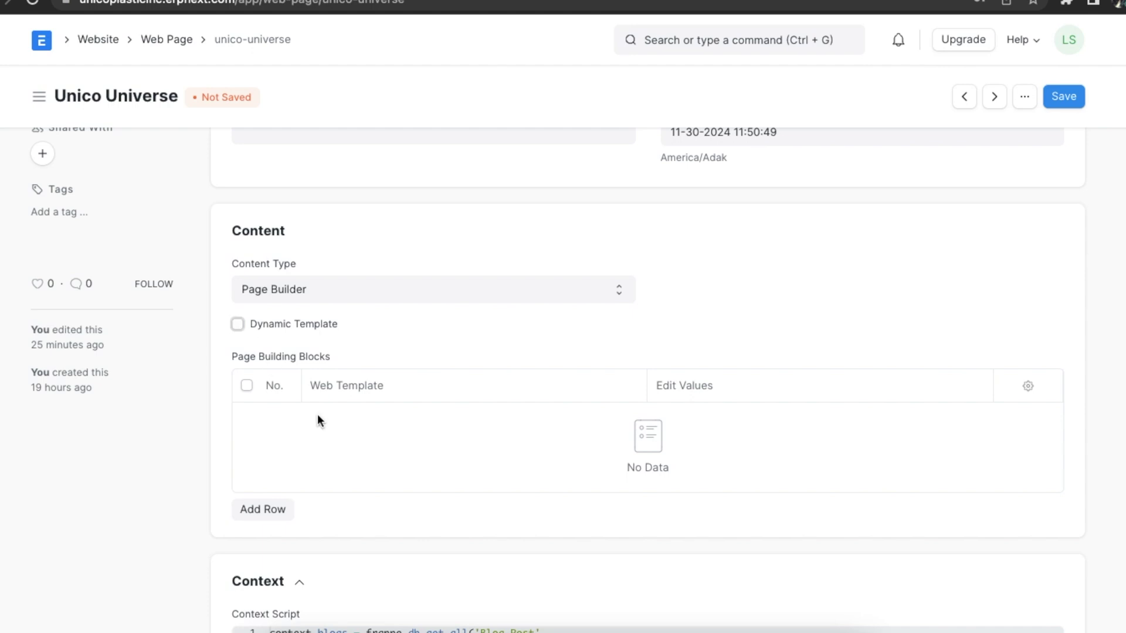
scroll(318, 414, down, 1)
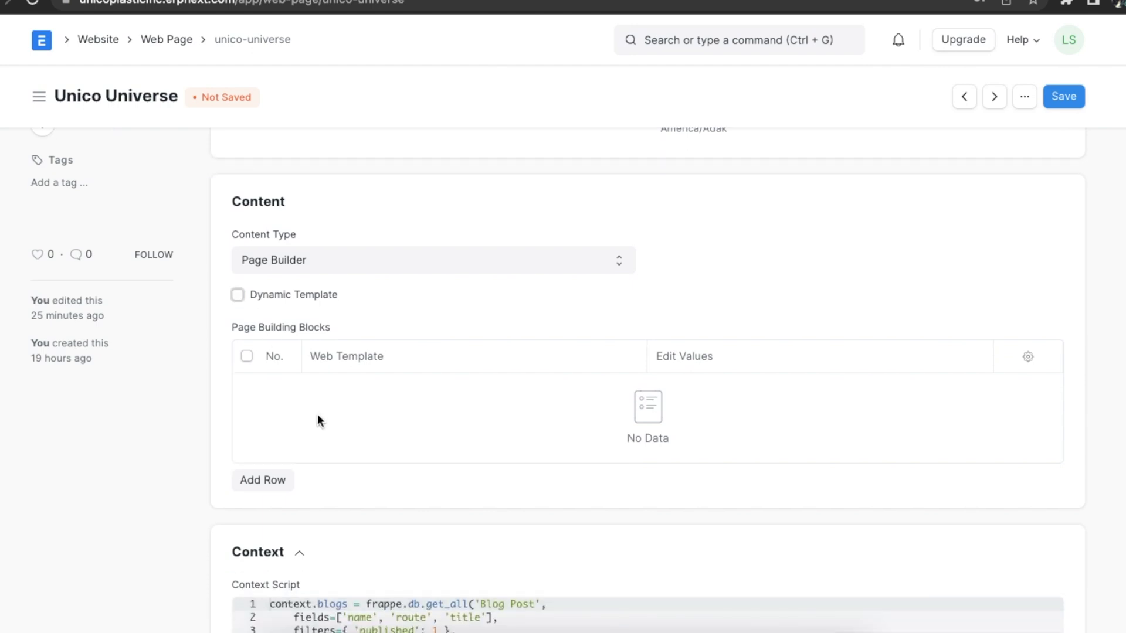
click(271, 481)
scroll(400, 217, down, 3)
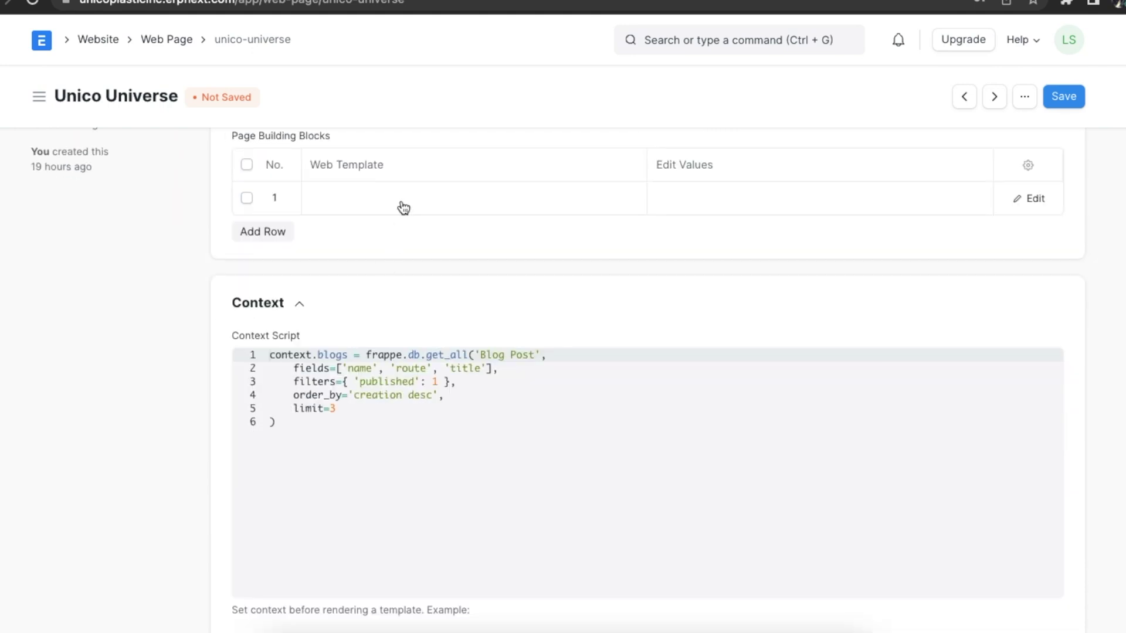
click(404, 207)
text(her)
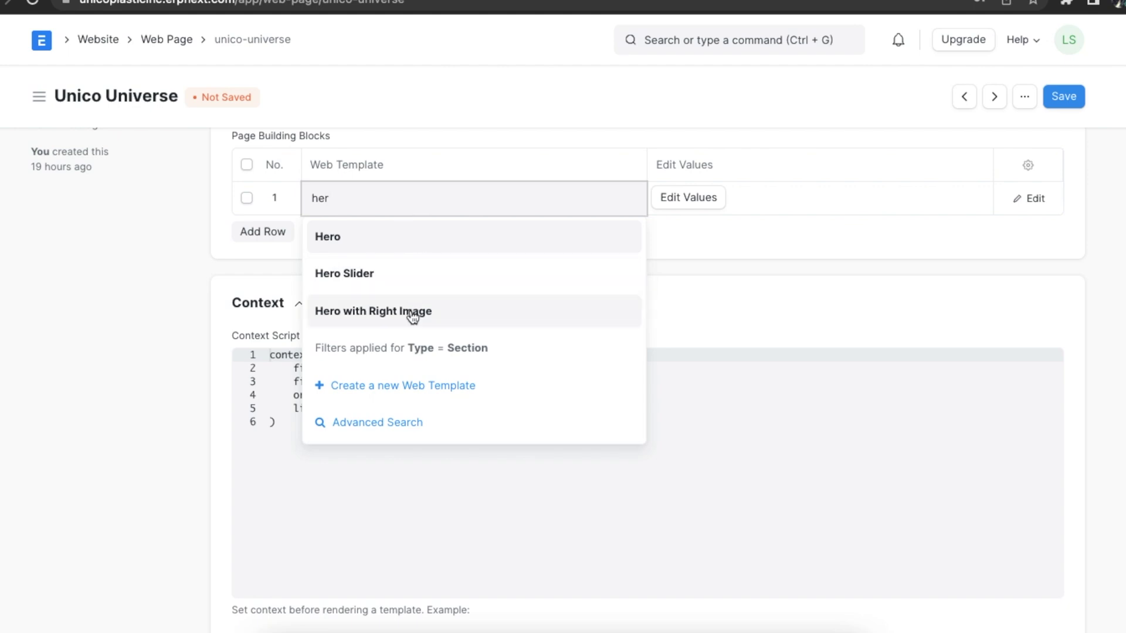
click(413, 315)
click(702, 207)
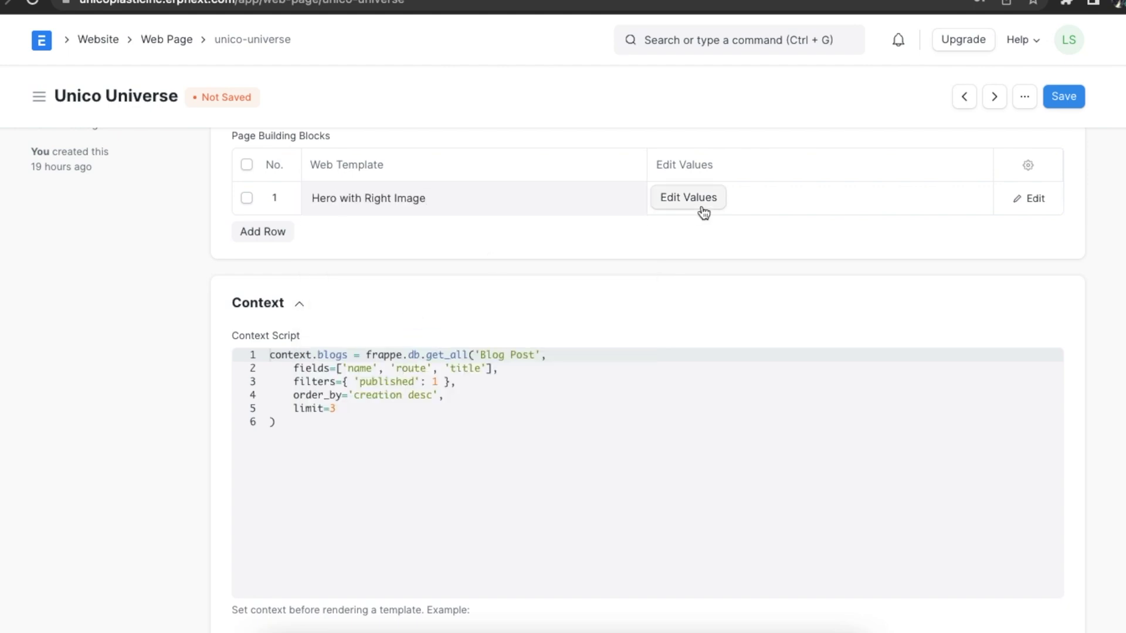
click(581, 147)
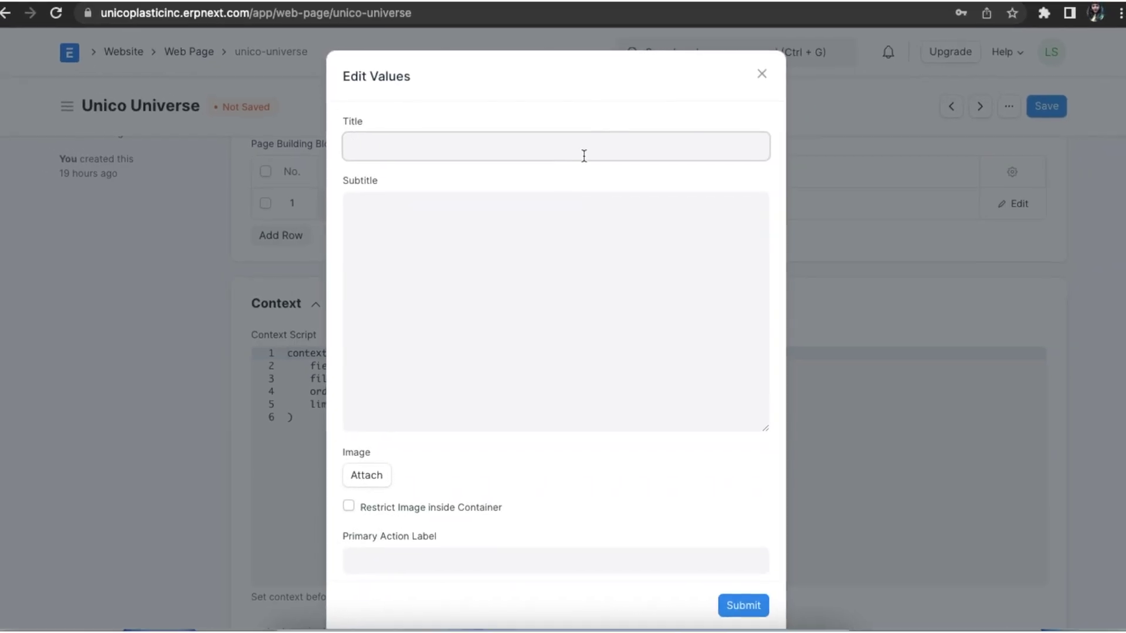
- Enter the hero title 'Bring yourself closer to Comfort' and paste its subtitle
text(Bring your)
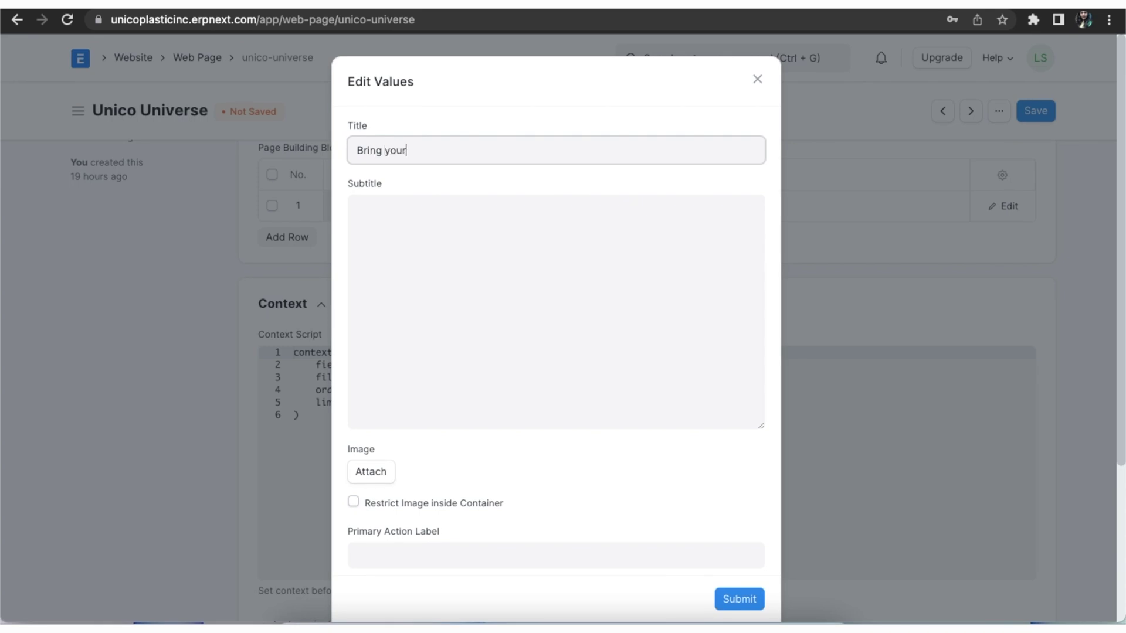
text(self closer to Comfort!)
click(571, 236)
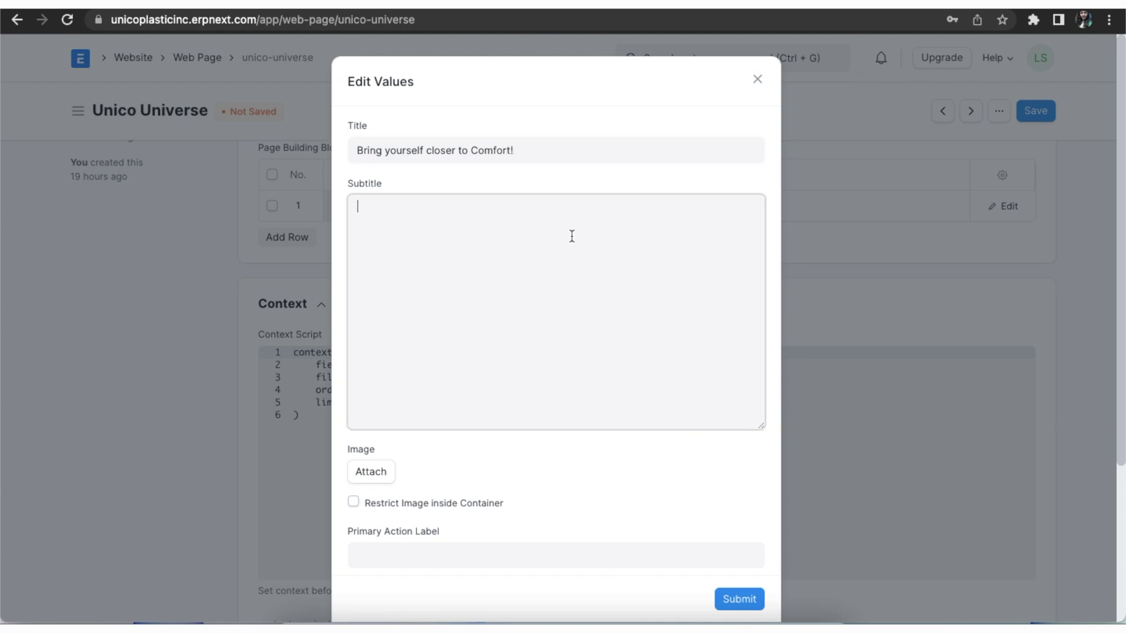
text(Choose From A Wide Range Of Furniture For Your Home from Asia's Favourite Destination For All Things Home!)
scroll(535, 301, down, 5)
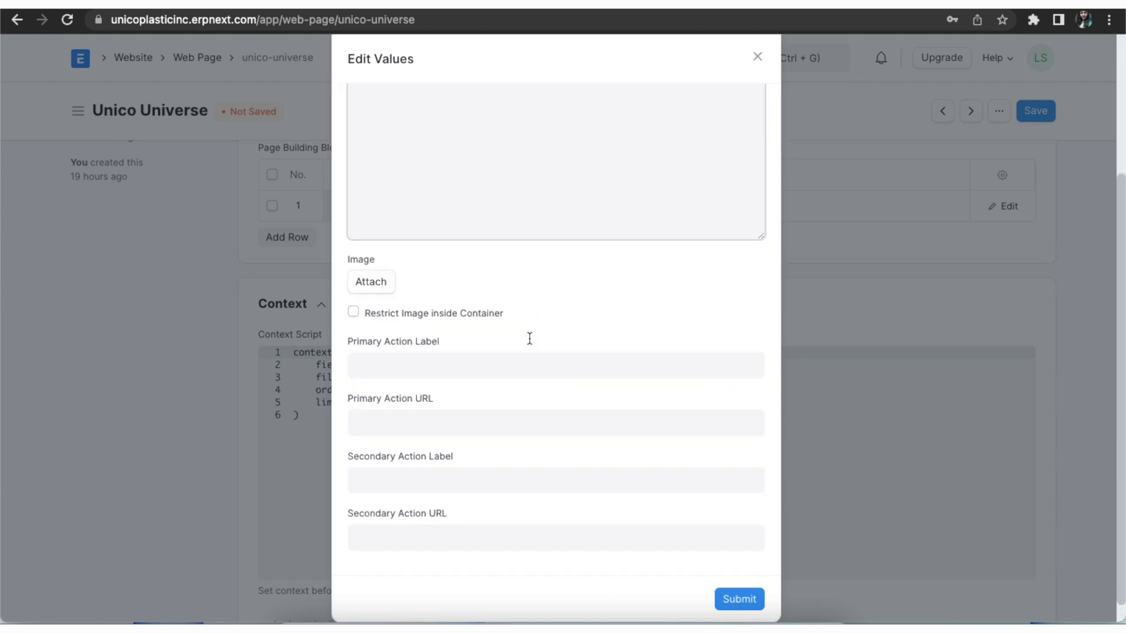
- Upload section chair.jpeg from Downloads as the hero image
click(382, 268)
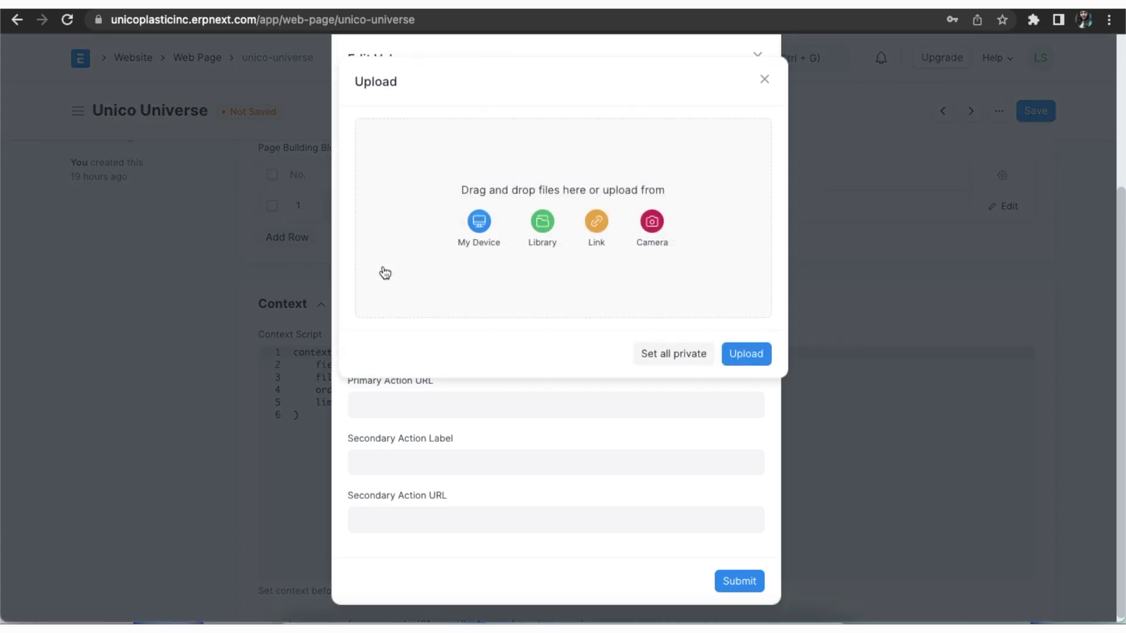
click(479, 228)
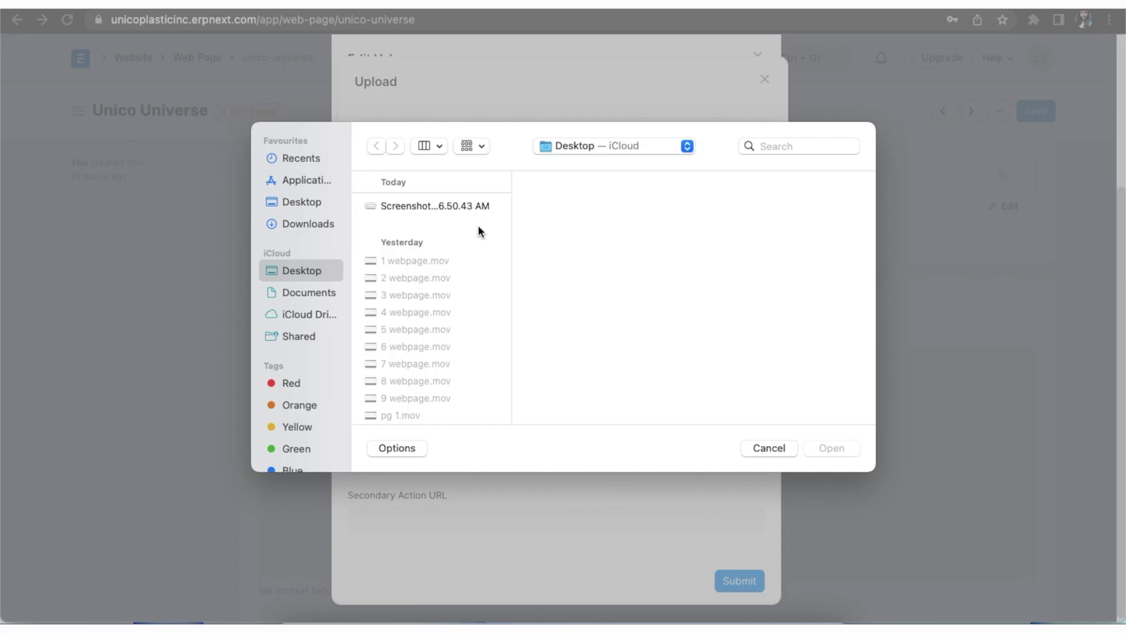
click(322, 229)
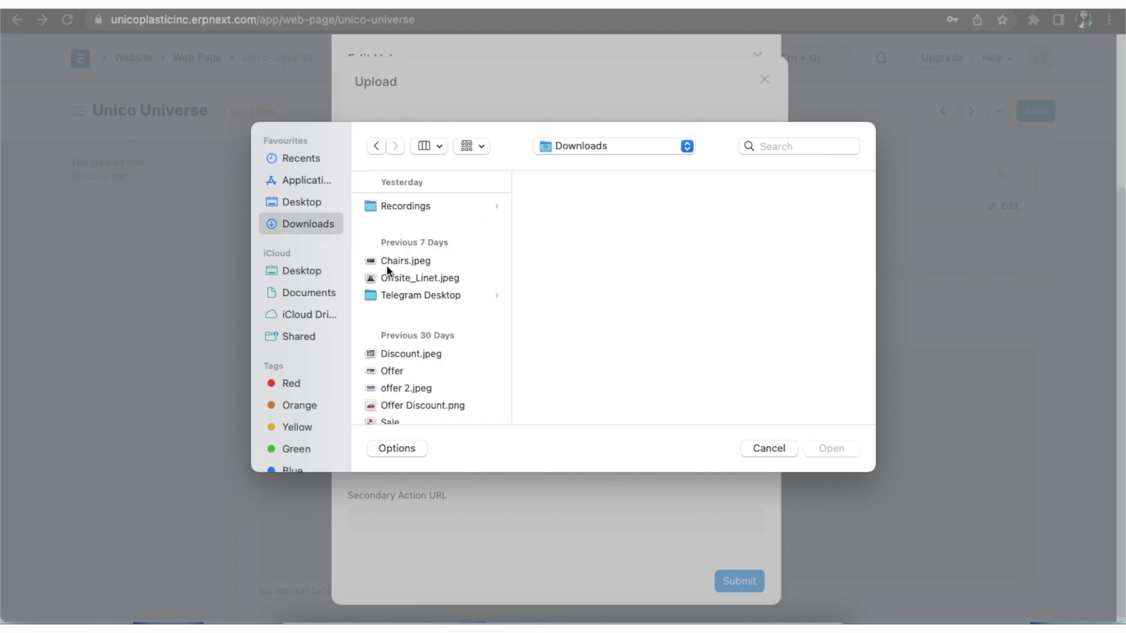
scroll(438, 324, down, 2)
scroll(438, 325, down, 2)
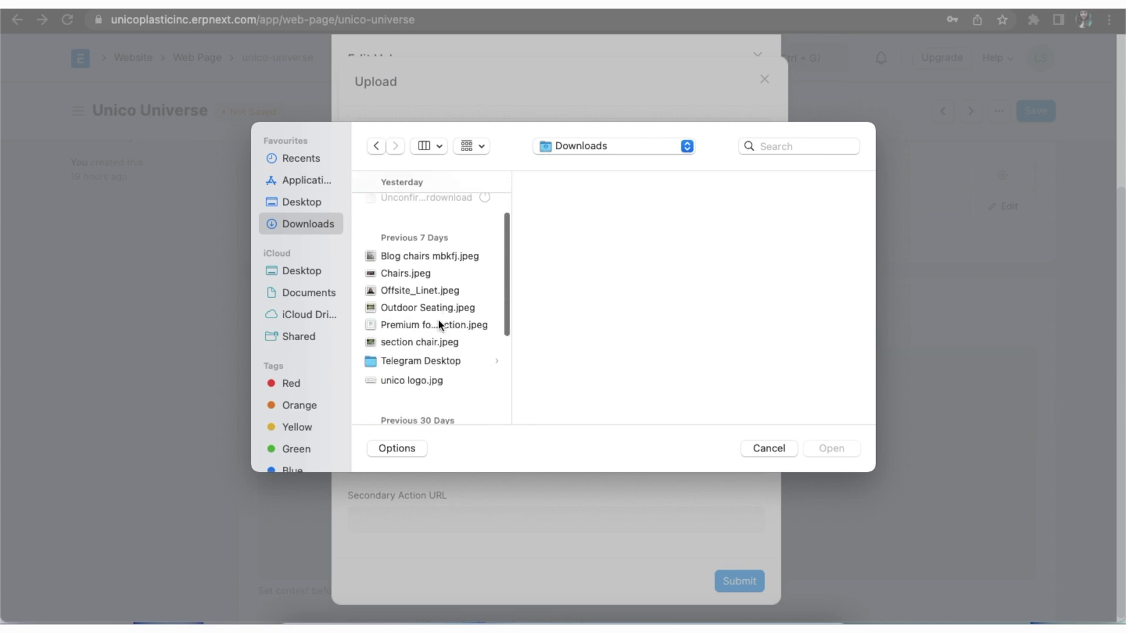
click(428, 344)
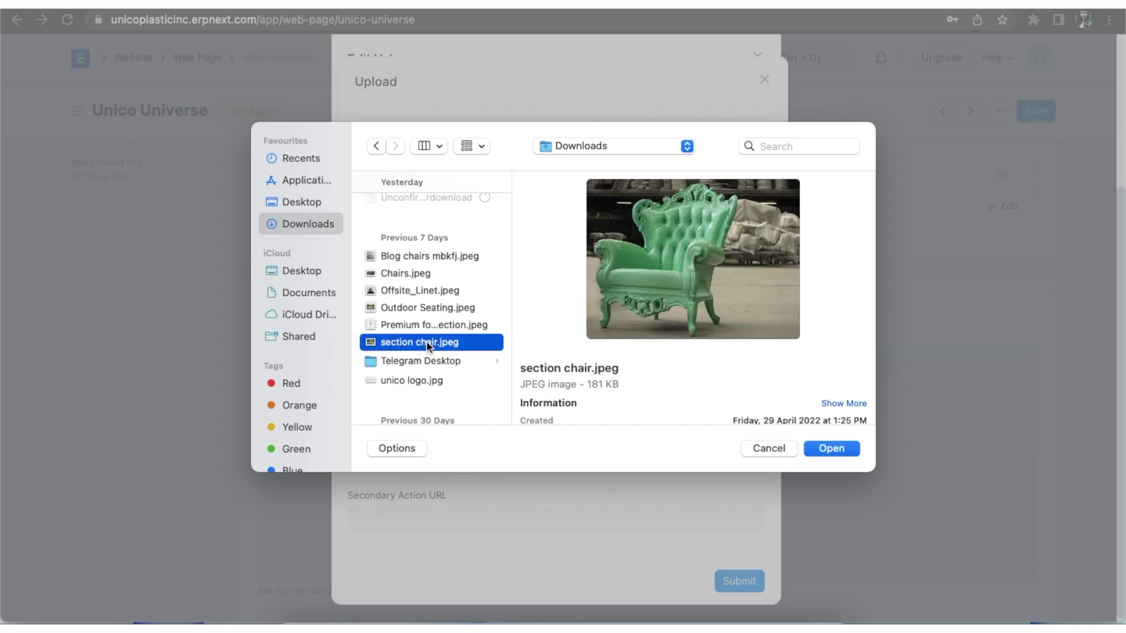
click(851, 453)
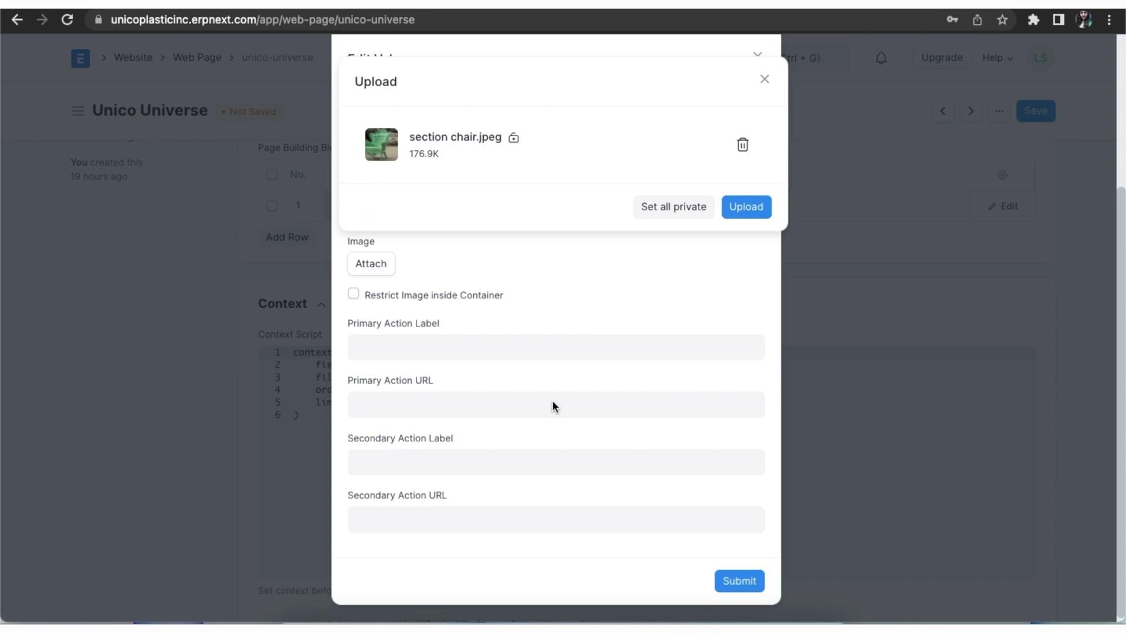
click(736, 205)
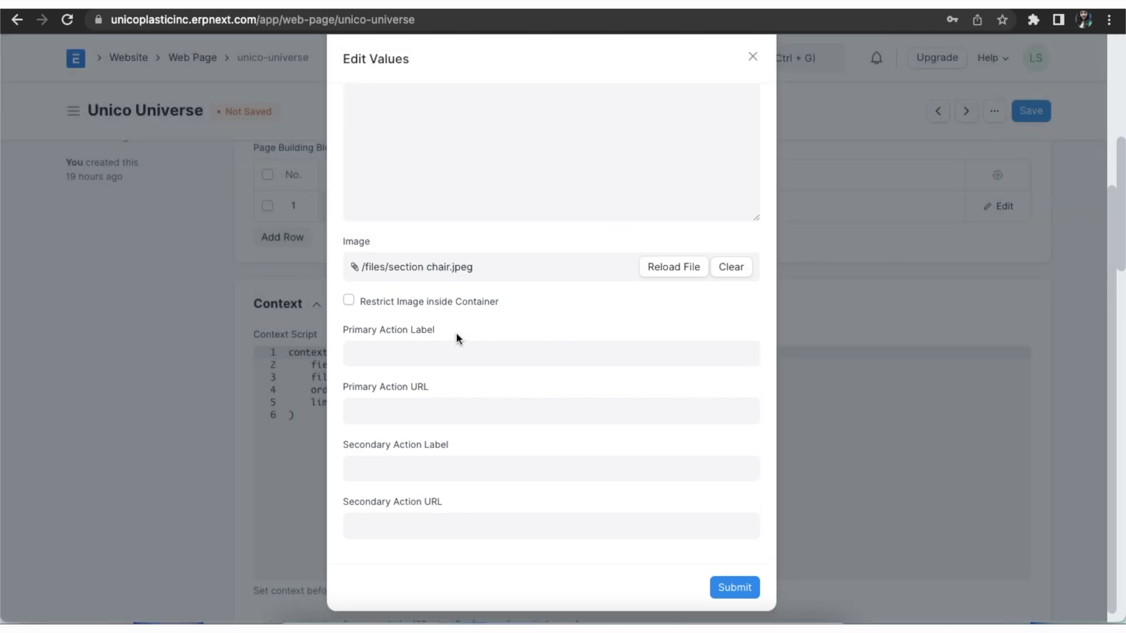
- Set the primary action 'Buy Now!' linking to /all-products, then submit the hero values
click(421, 354)
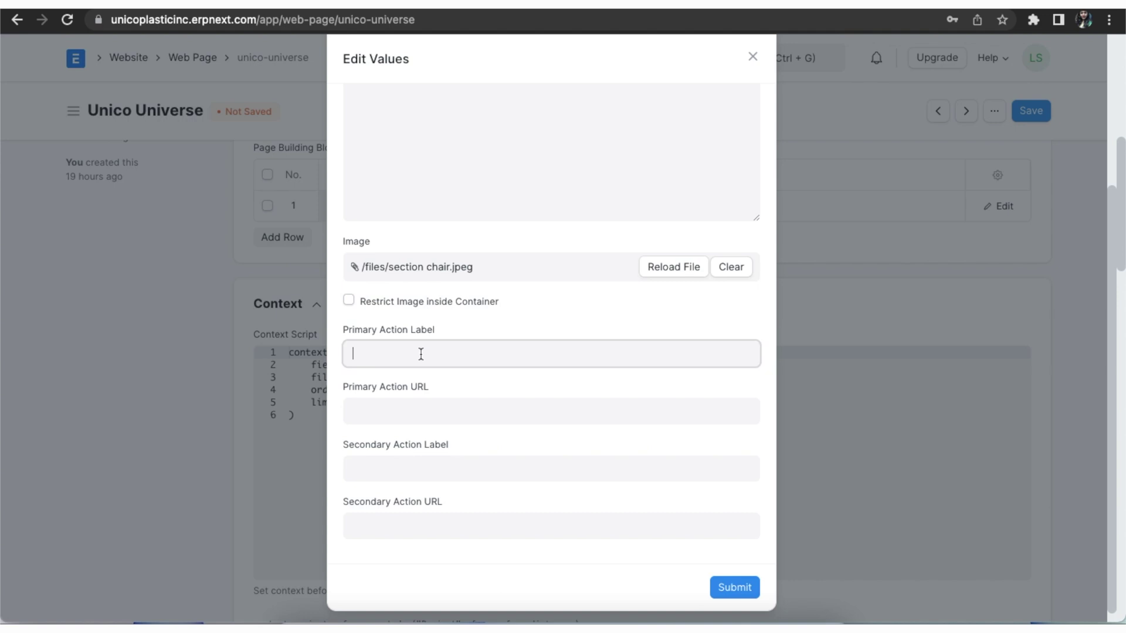
text(Buy Now!)
click(417, 408)
text(/)
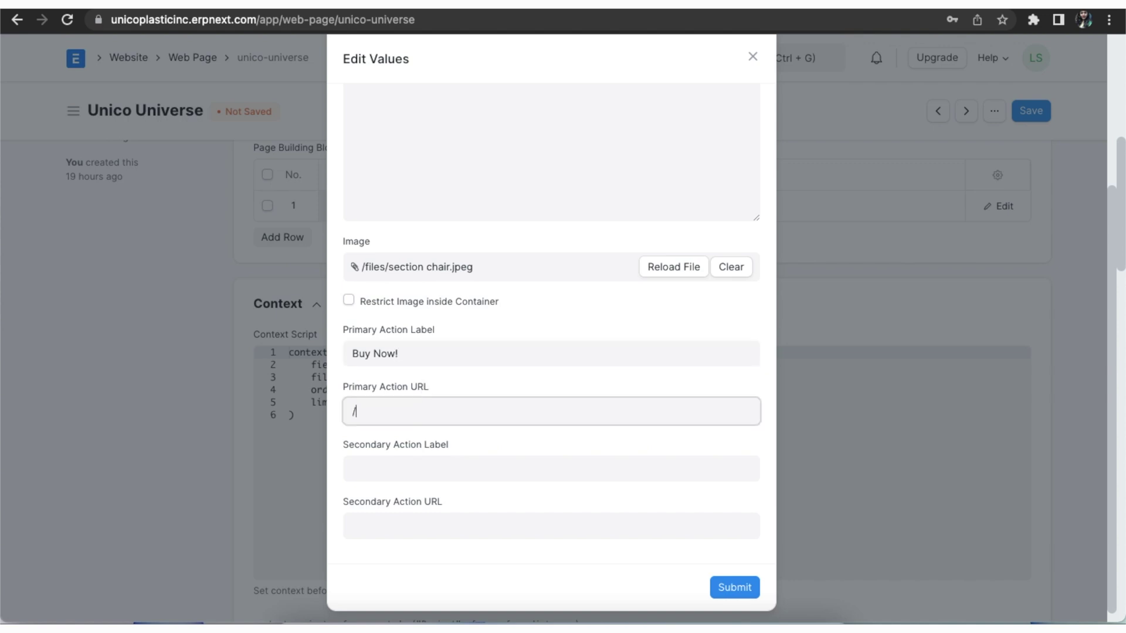
text(all-products)
click(735, 588)
click(999, 206)
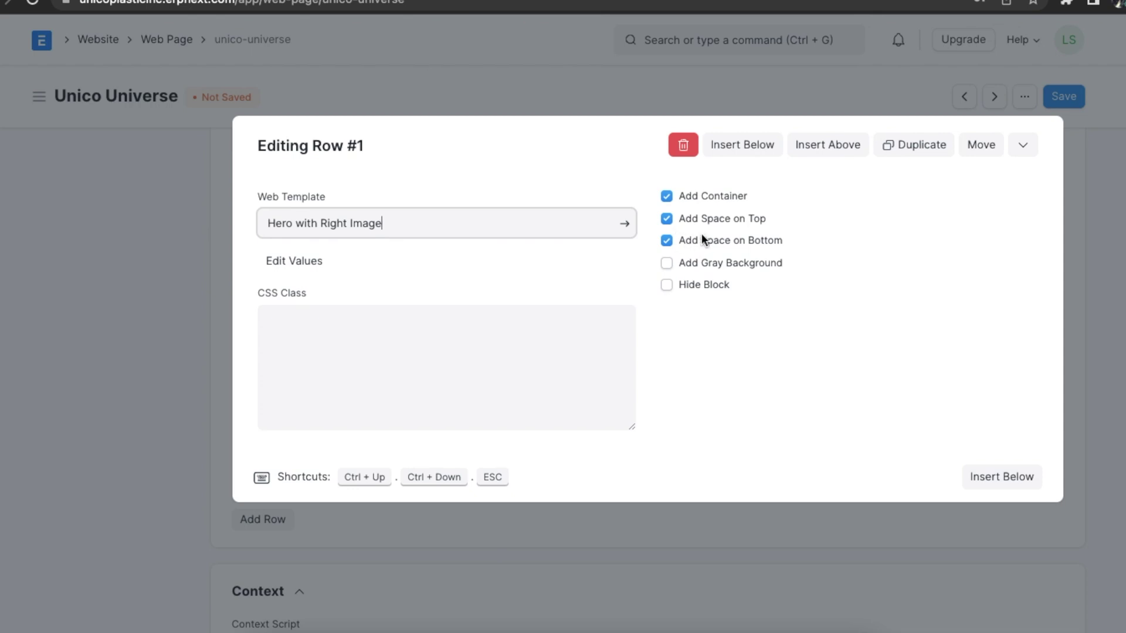
- Turn off Add Space on Bottom for hero row #1 and close the row editor
click(668, 241)
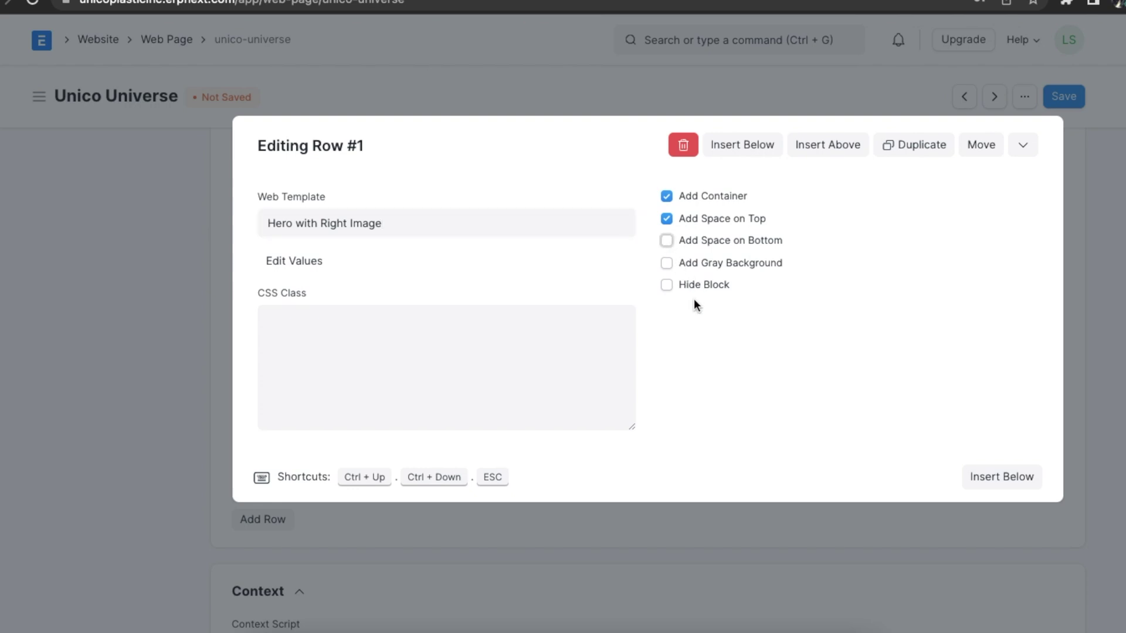
scroll(686, 276, down, 1)
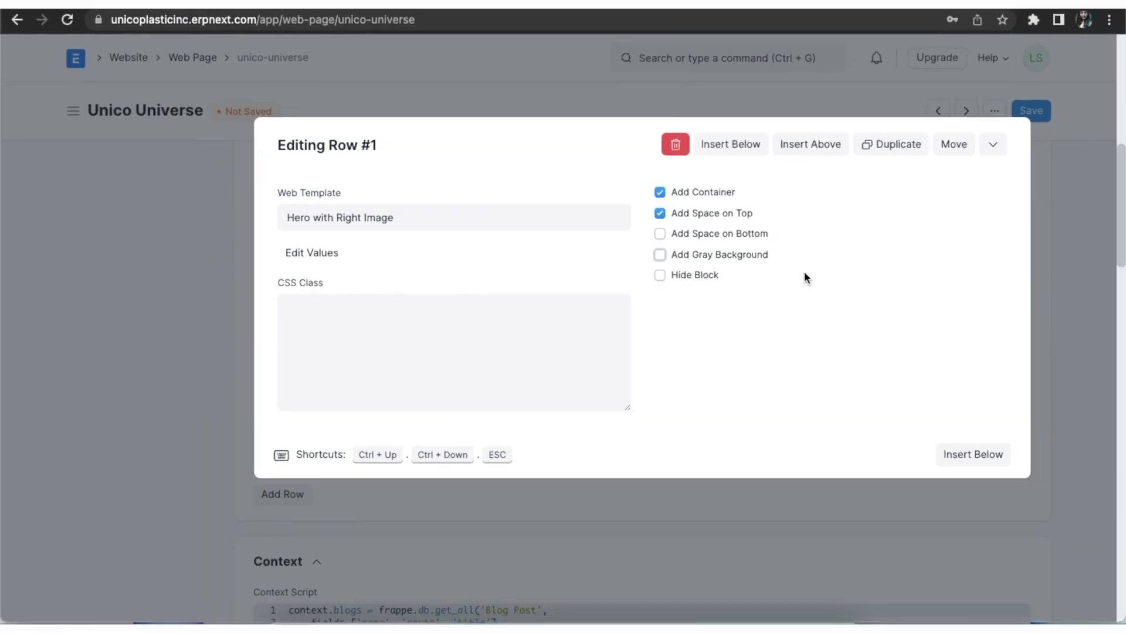
key(Escape)
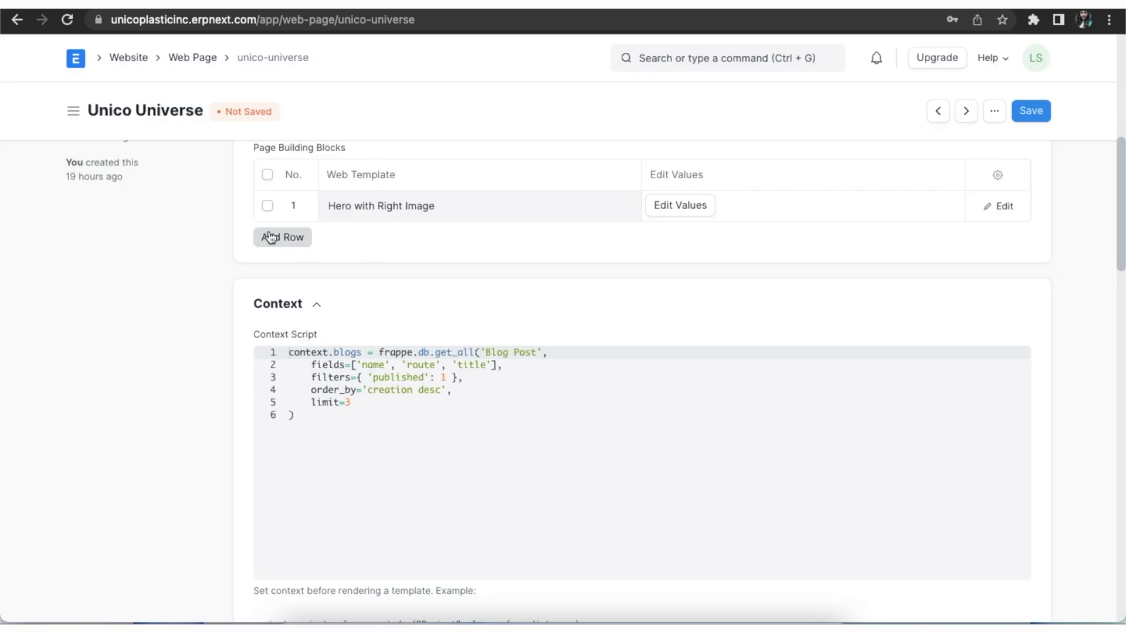
- Add a second row using the Item Card Group template titled 'Products'
click(276, 236)
click(357, 237)
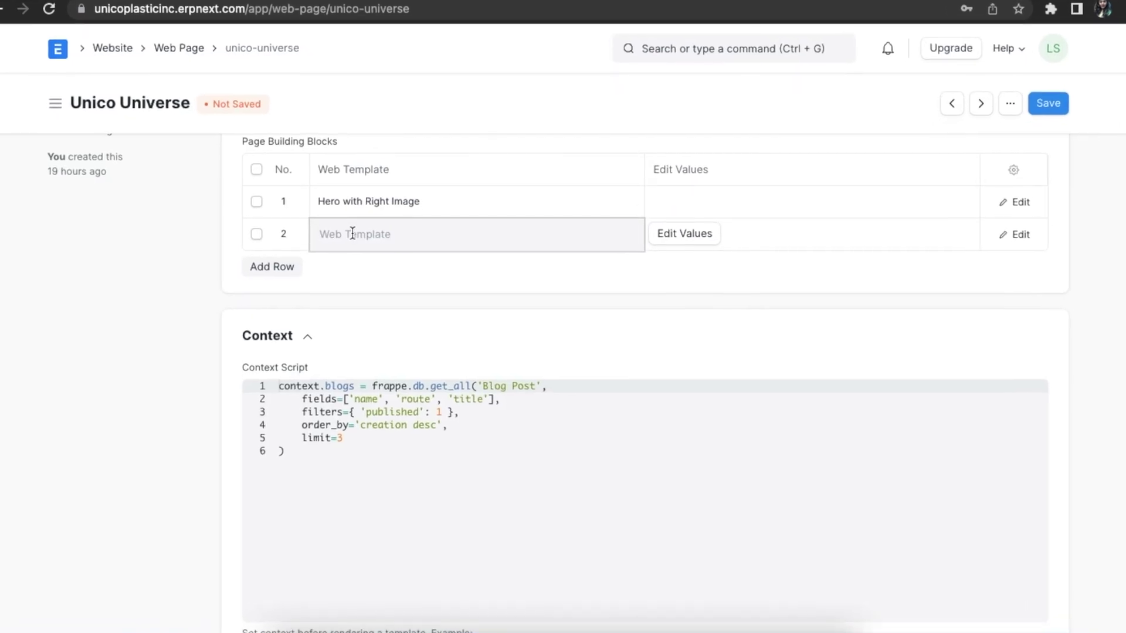
text(item)
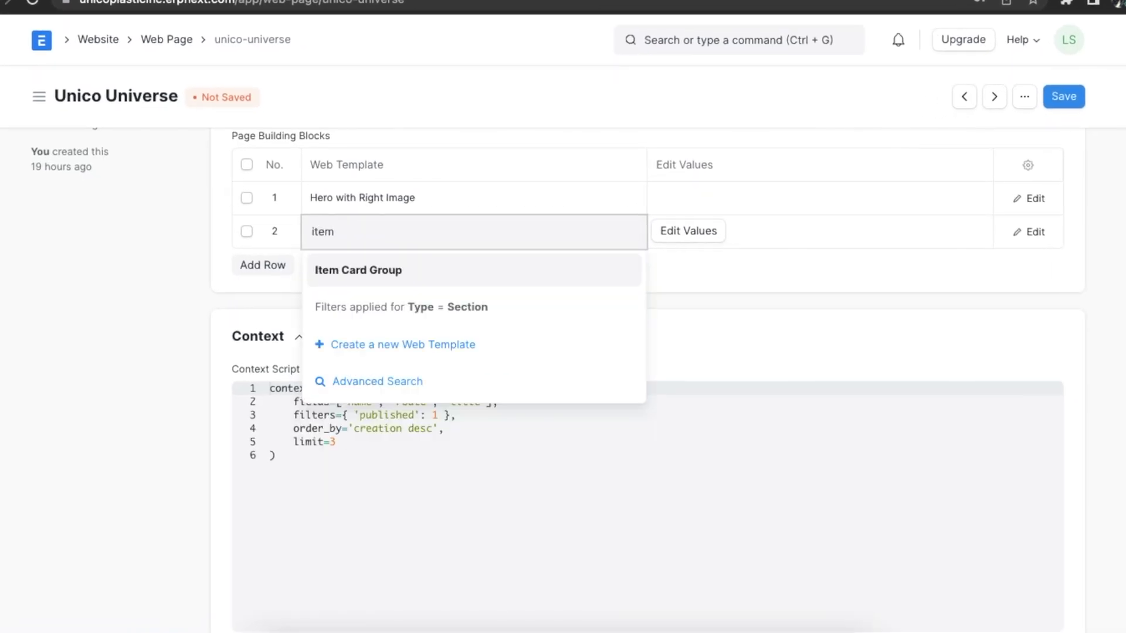
click(341, 271)
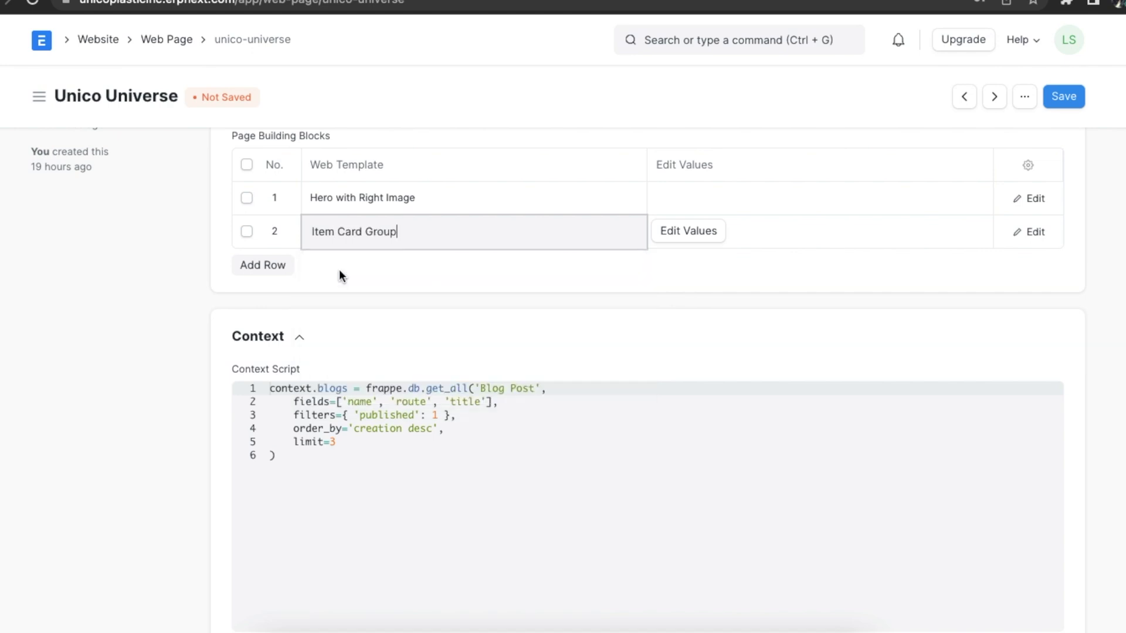
click(692, 231)
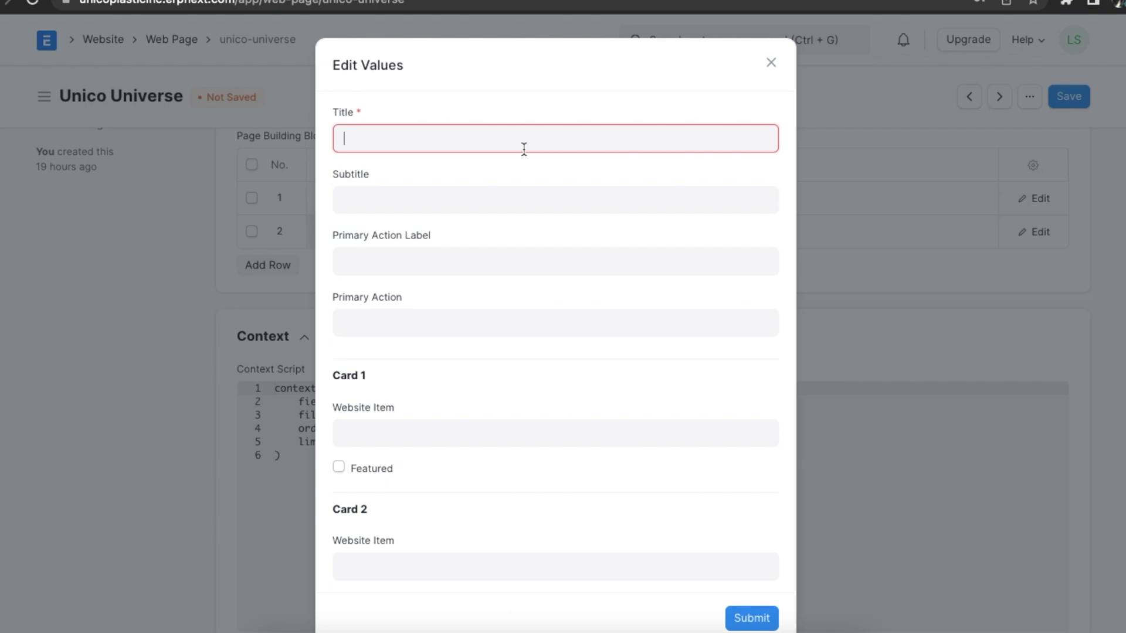
text(P)
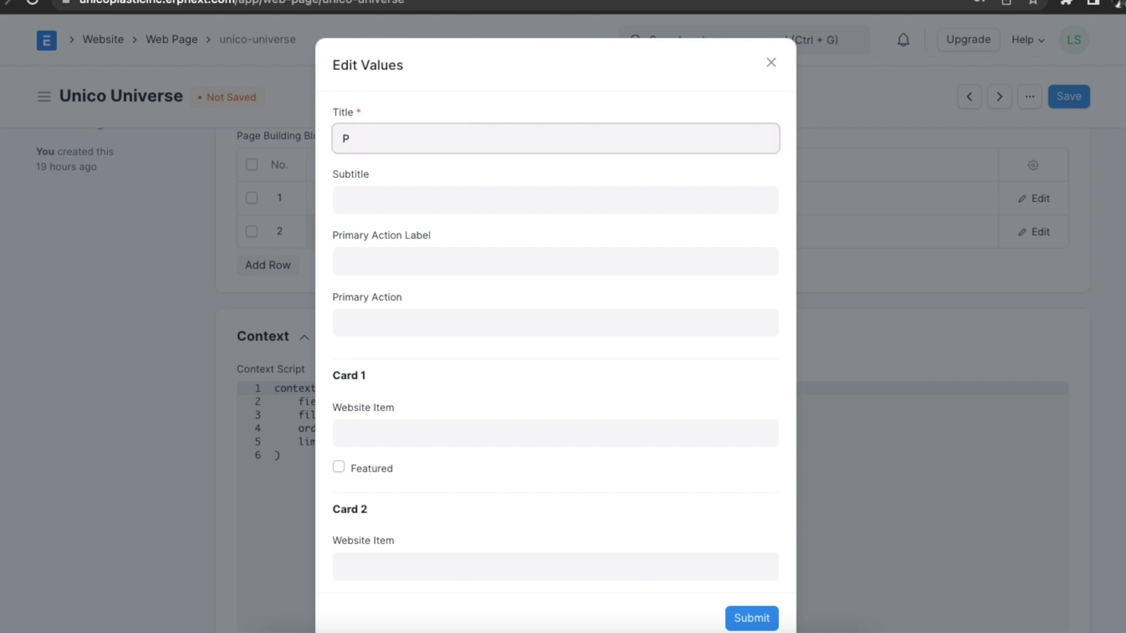
text(roducts)
- Set Cards 1–6 to website items WEB-ITM-0001 through WEB-ITM-0006
scroll(544, 202, down, 5)
click(427, 261)
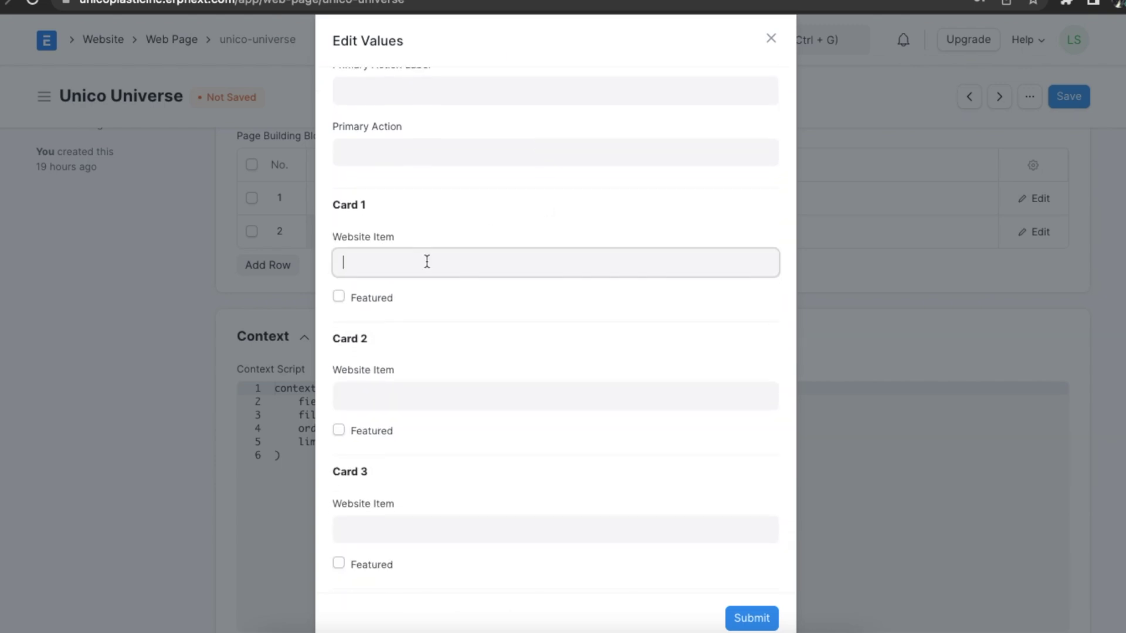
click(426, 312)
click(398, 391)
click(402, 404)
click(405, 437)
click(420, 457)
click(438, 329)
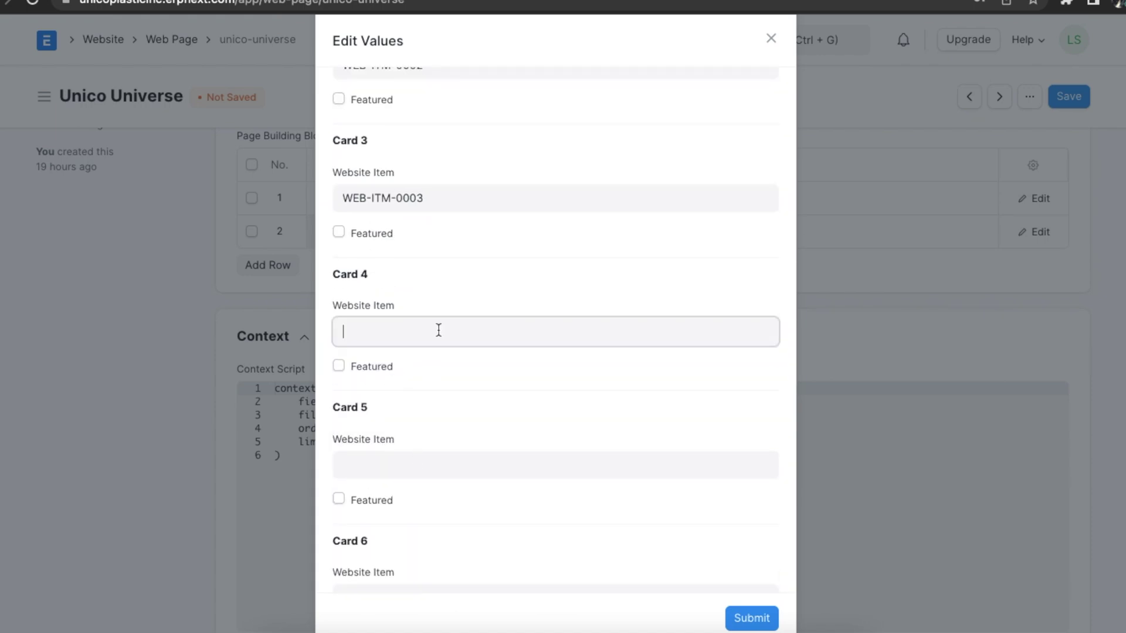
click(430, 436)
click(422, 374)
click(420, 498)
click(432, 365)
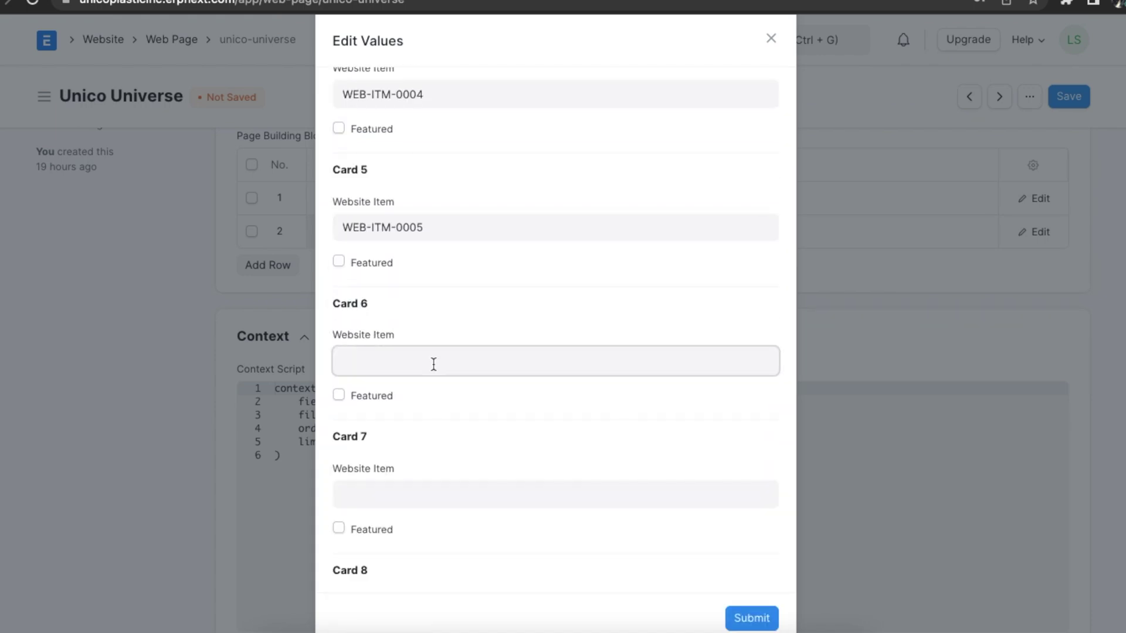
click(430, 522)
- Mark Cards 2 and 5 as featured, submit the values, and add a third row
scroll(460, 417, up, 6)
click(339, 329)
scroll(363, 411, down, 4)
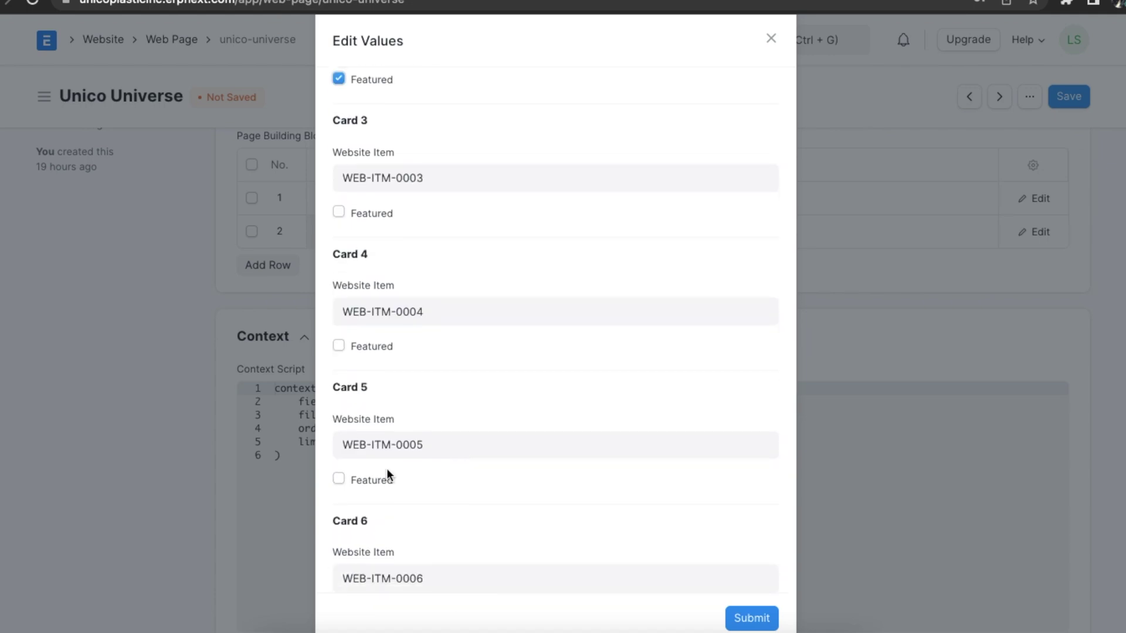
click(339, 479)
click(752, 618)
click(262, 264)
- Give row 3 the Testimonial template and upload the reviewer's portrait from the computer
click(345, 273)
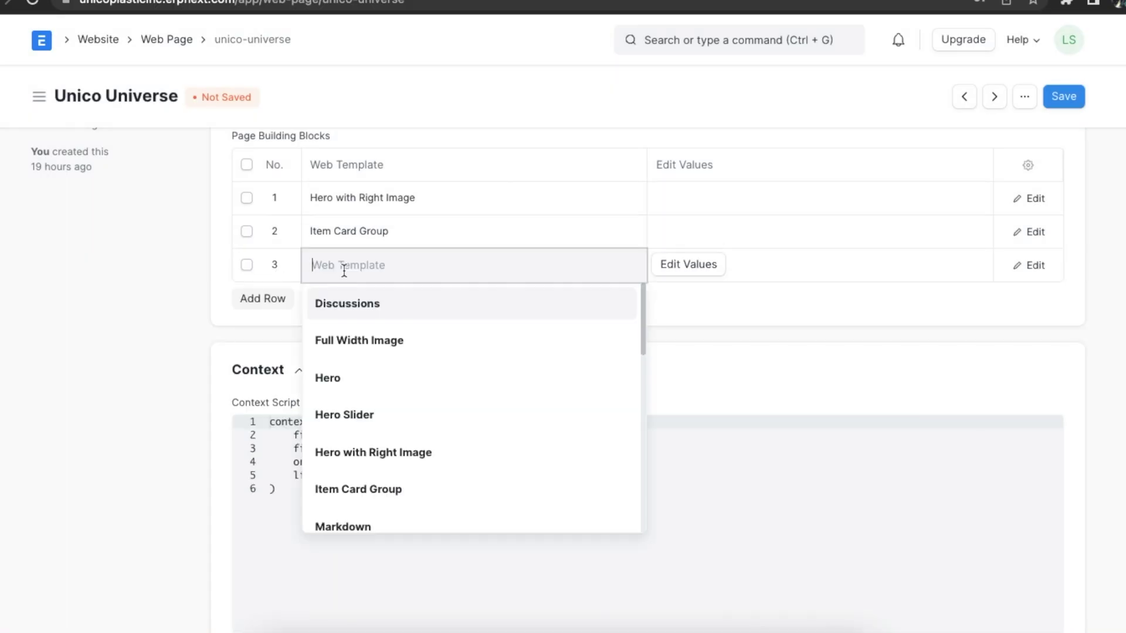
text(T)
click(358, 304)
click(680, 264)
click(369, 136)
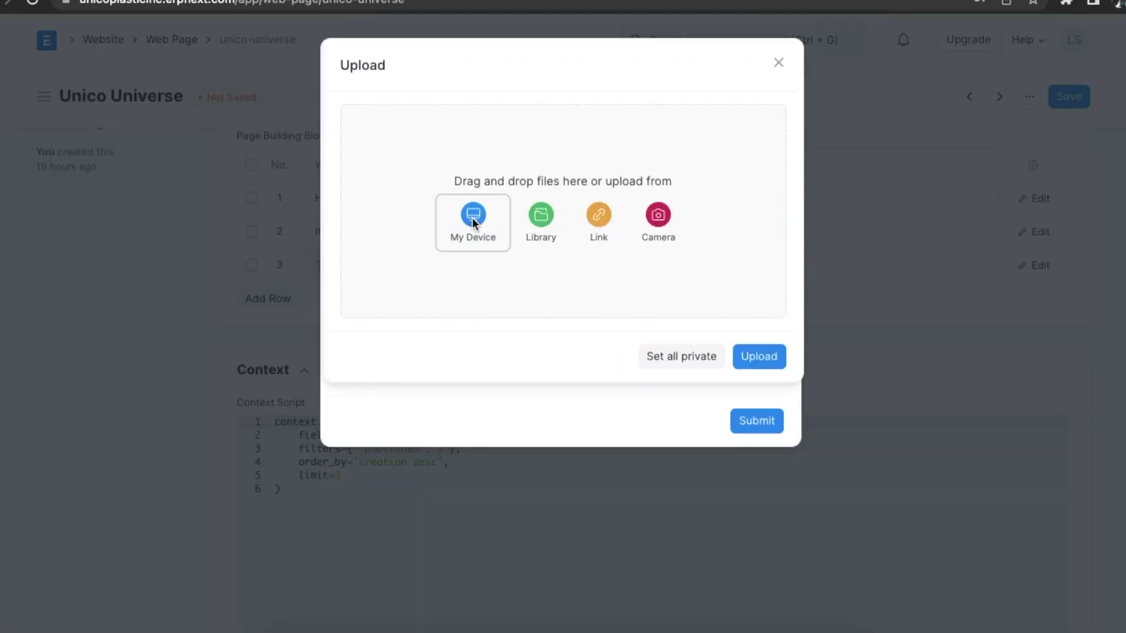
click(473, 218)
click(410, 404)
click(850, 457)
click(766, 199)
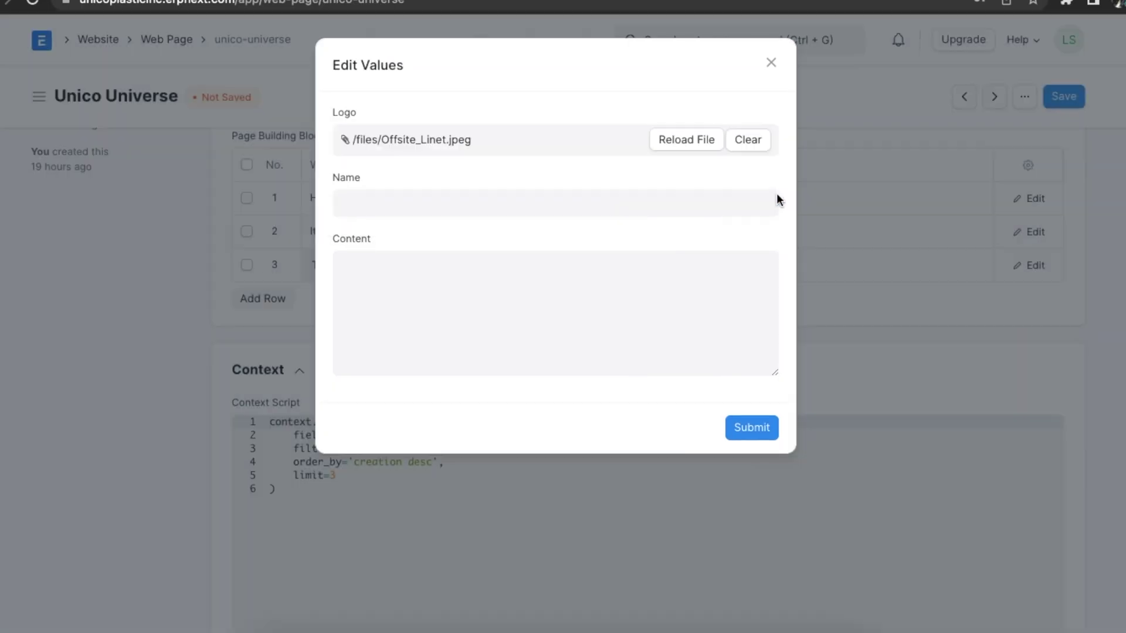
- Enter the reviewer's name and title and the quote 'Elegant and Classy! Worth the Money', then submit
click(552, 205)
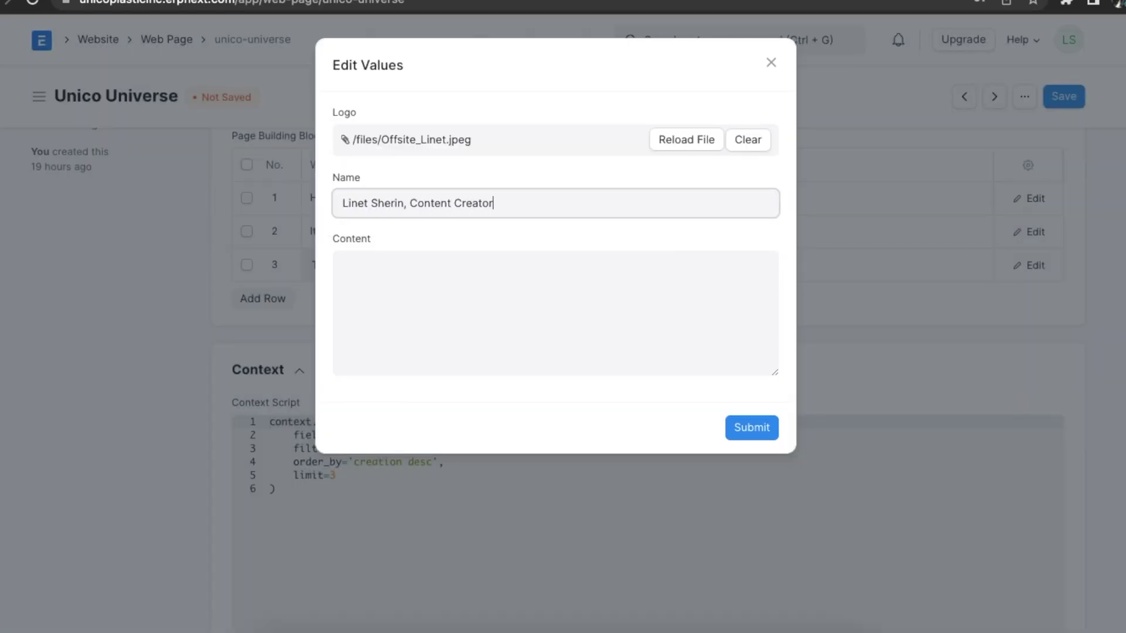
text(uehleur Inc.)
click(511, 326)
text(Elegant and Classy! Worth the Money!)
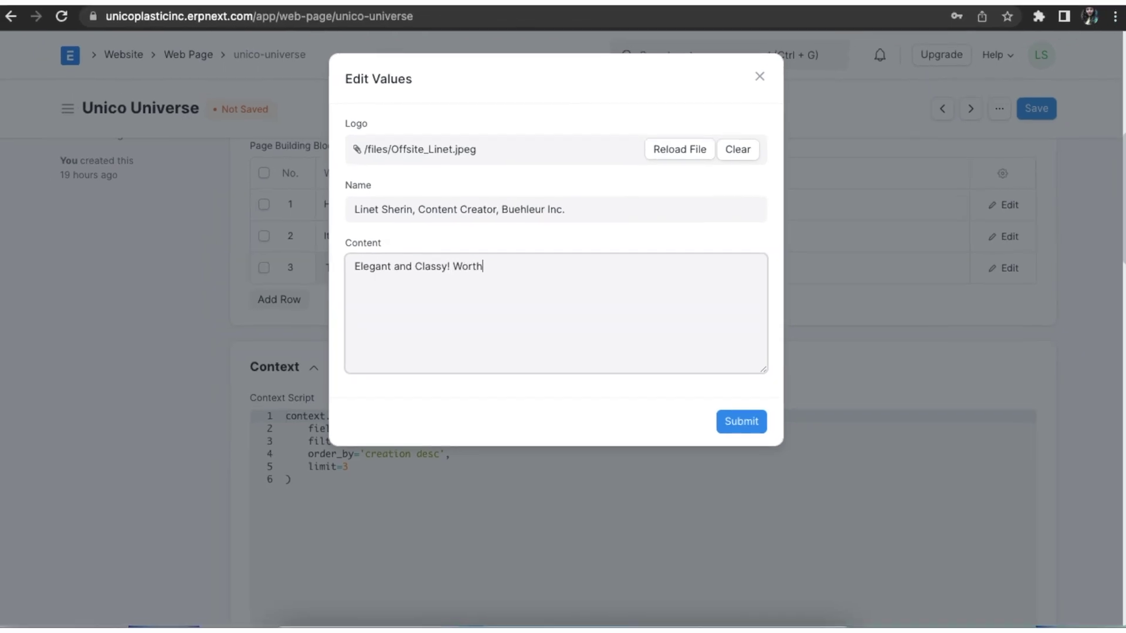
click(740, 420)
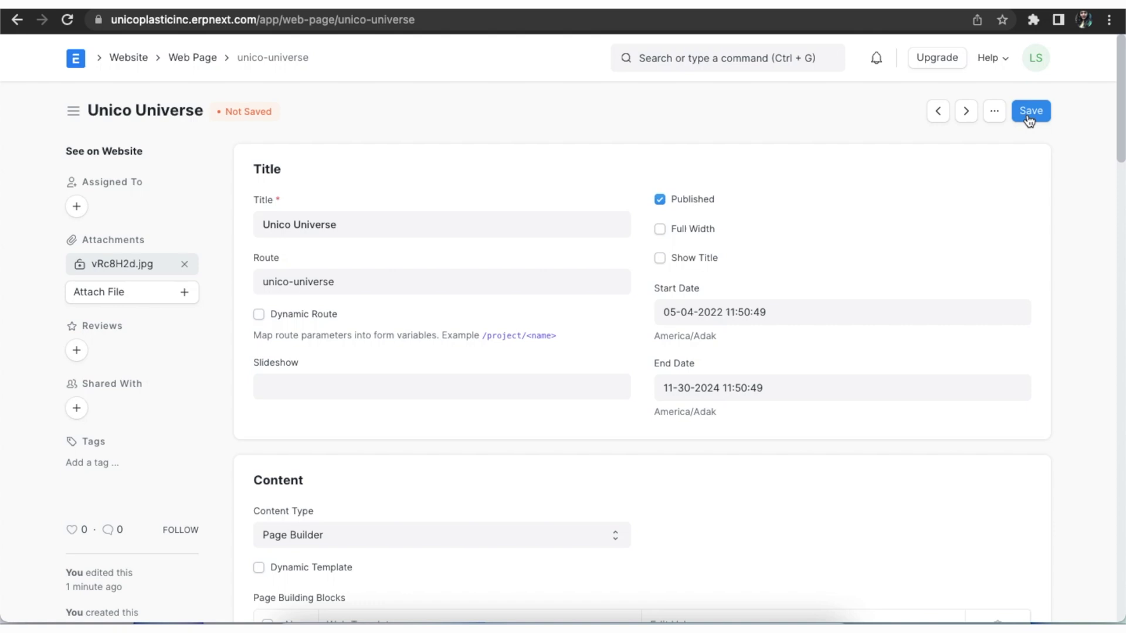
- Save the Unico Universe page as published and scroll through its live website version
click(1029, 117)
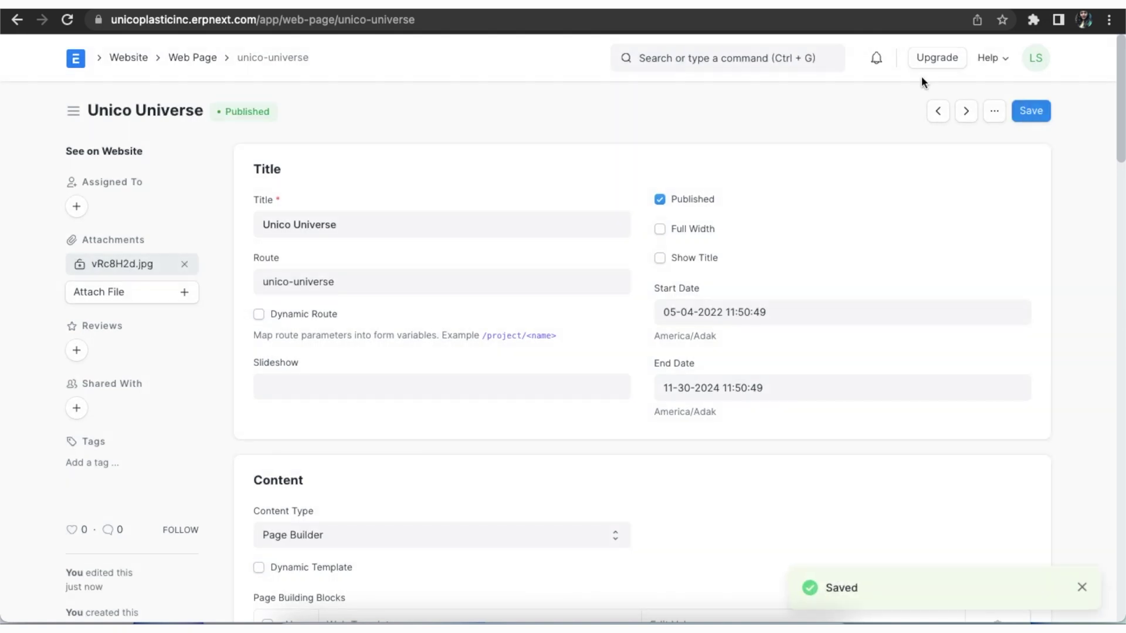
click(131, 152)
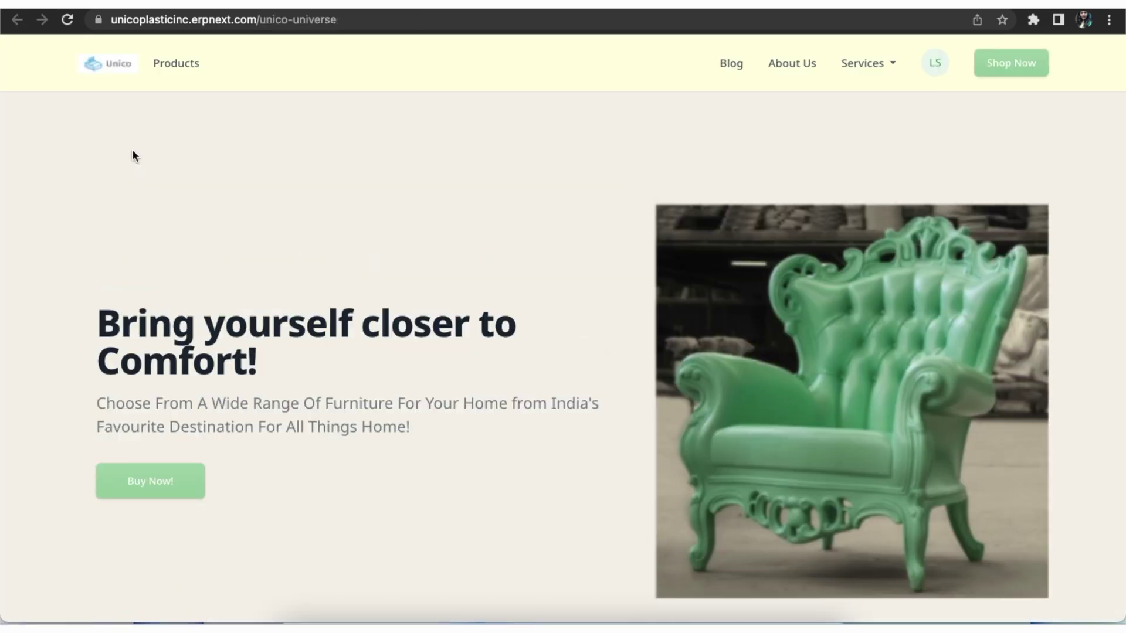
scroll(624, 333, down, 10)
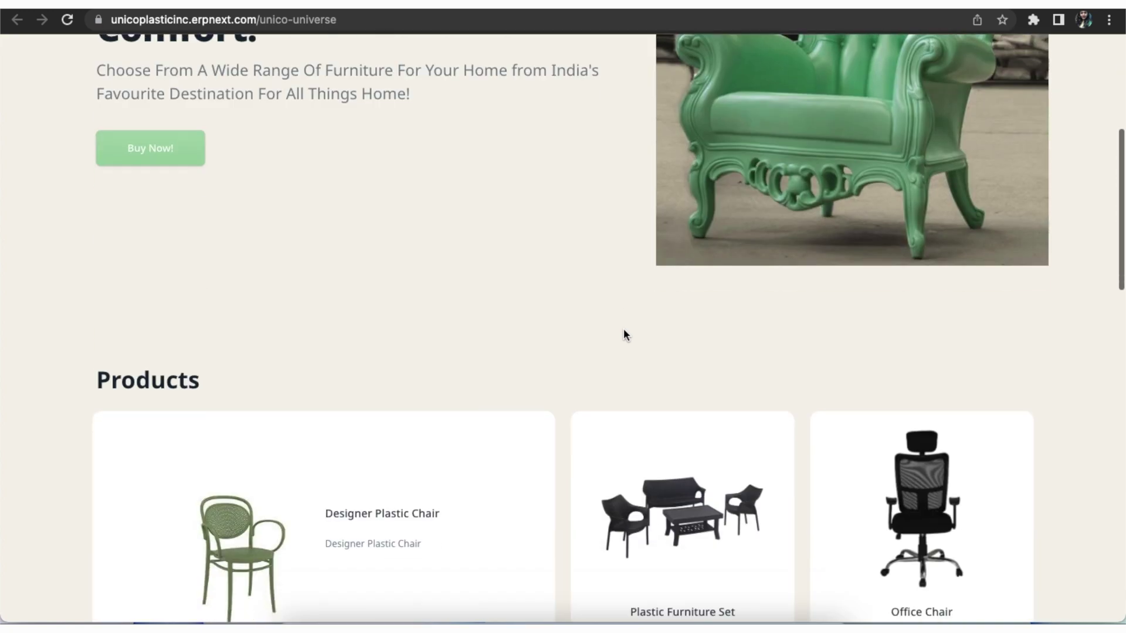
scroll(624, 335, down, 8)
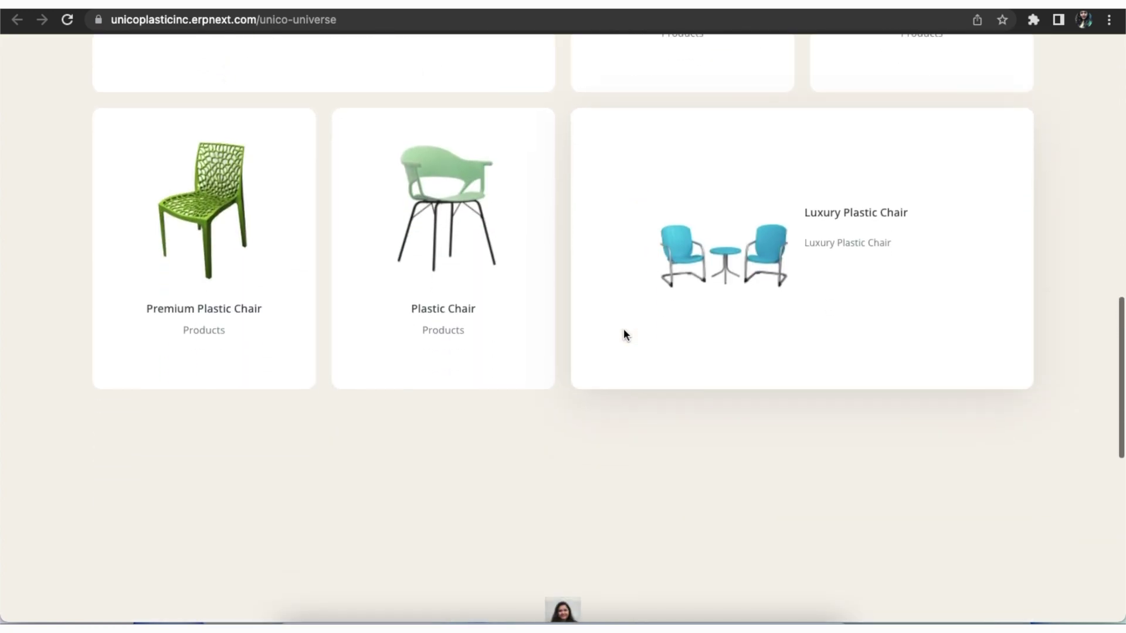
scroll(624, 335, down, 3)
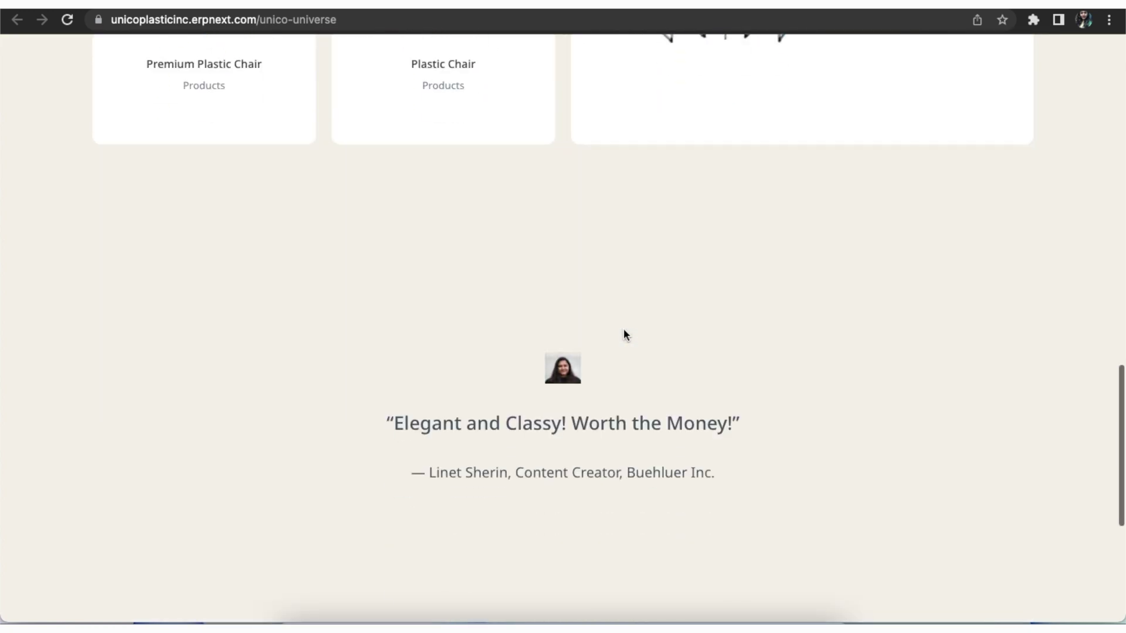
scroll(625, 334, up, 10)
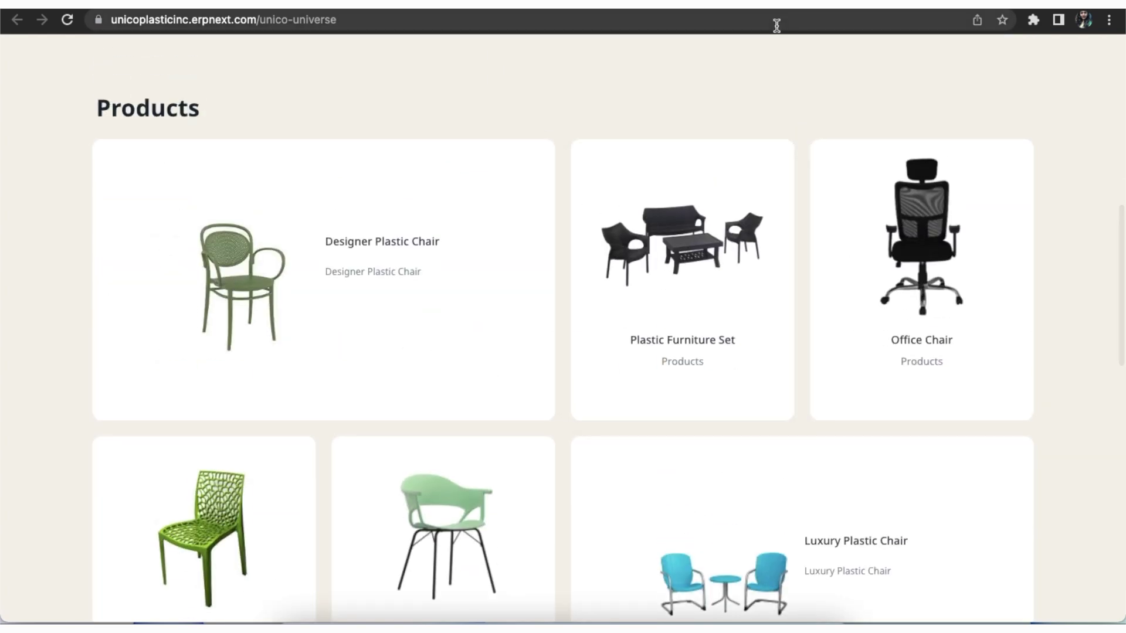